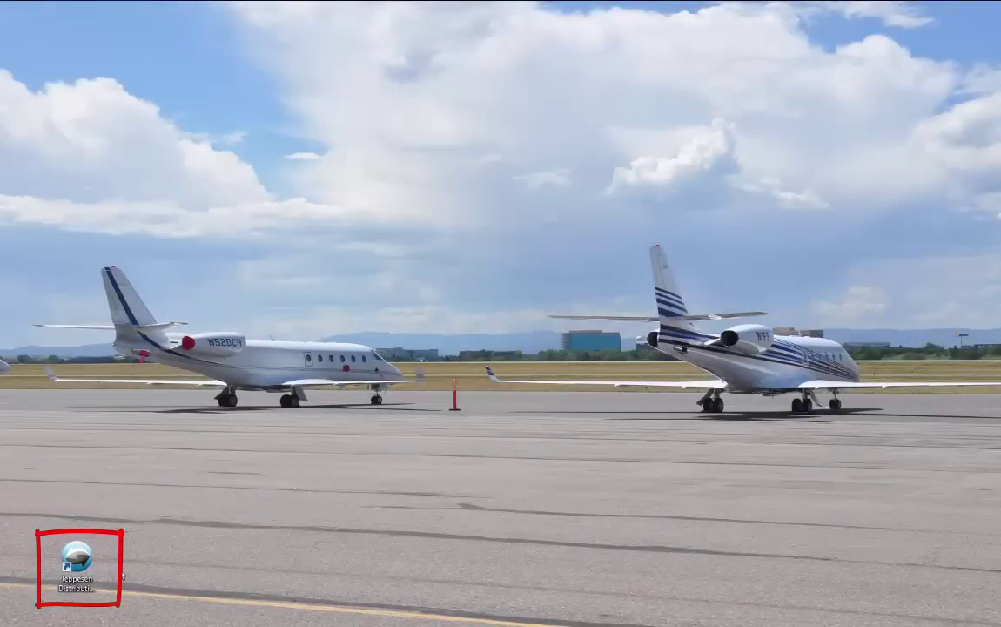
Step: Launch Jeppesen Distribution Manager and log in with the account username and password, keeping the account signed in
{"action": "left_click", "coordinate": [88, 562]}
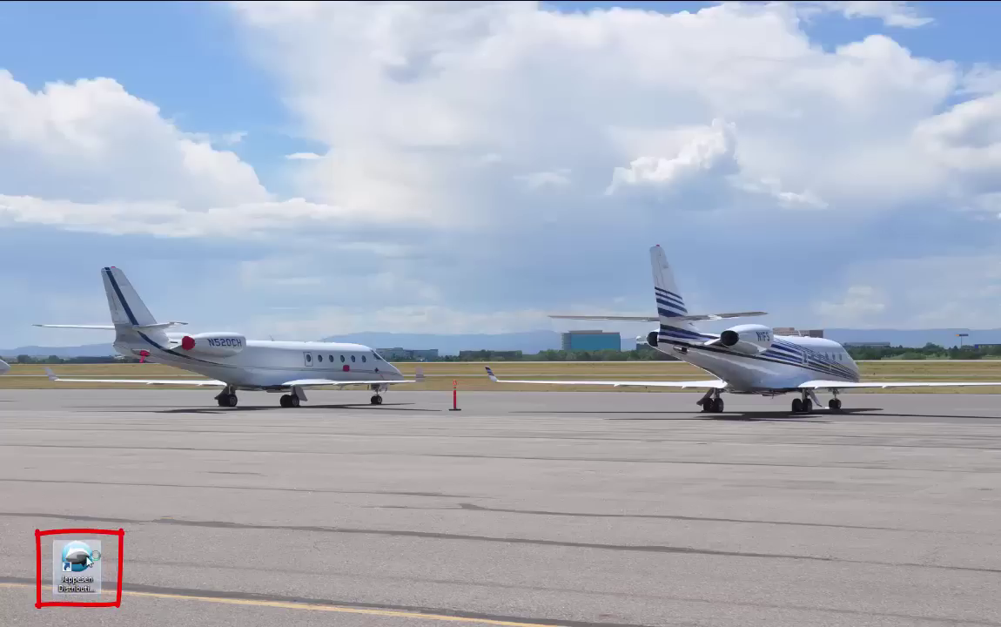
{"action": "type", "text": "jsumtest5"}
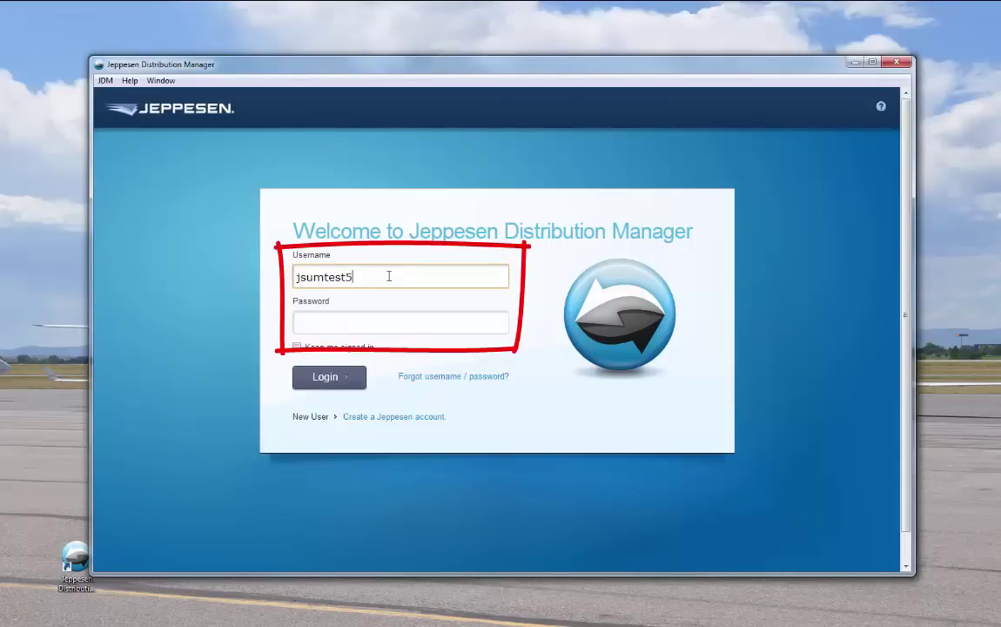
{"action": "left_click", "coordinate": [376, 322]}
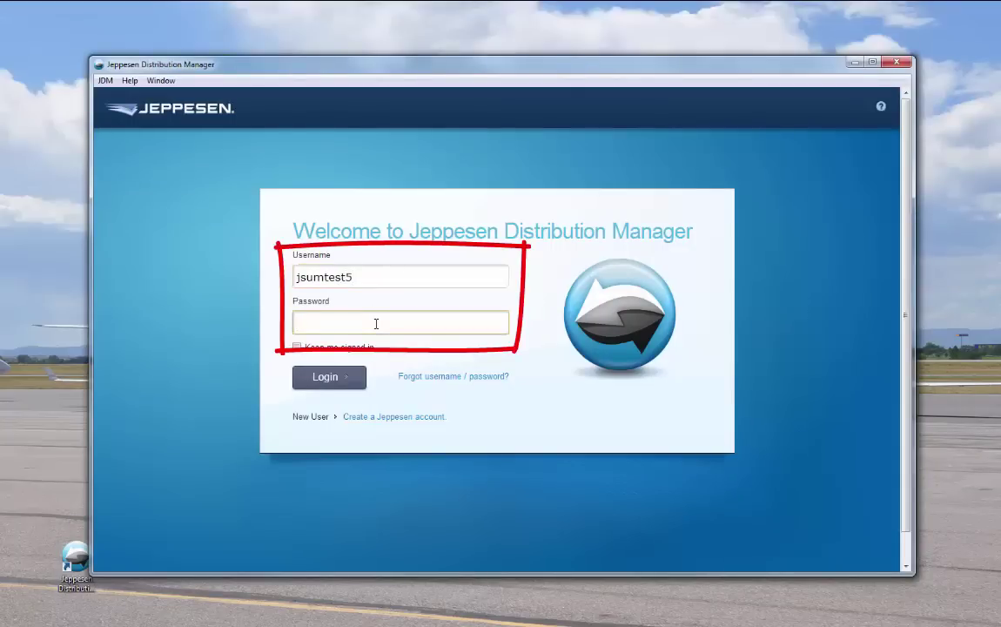
{"action": "type", "text": "•••••••••"}
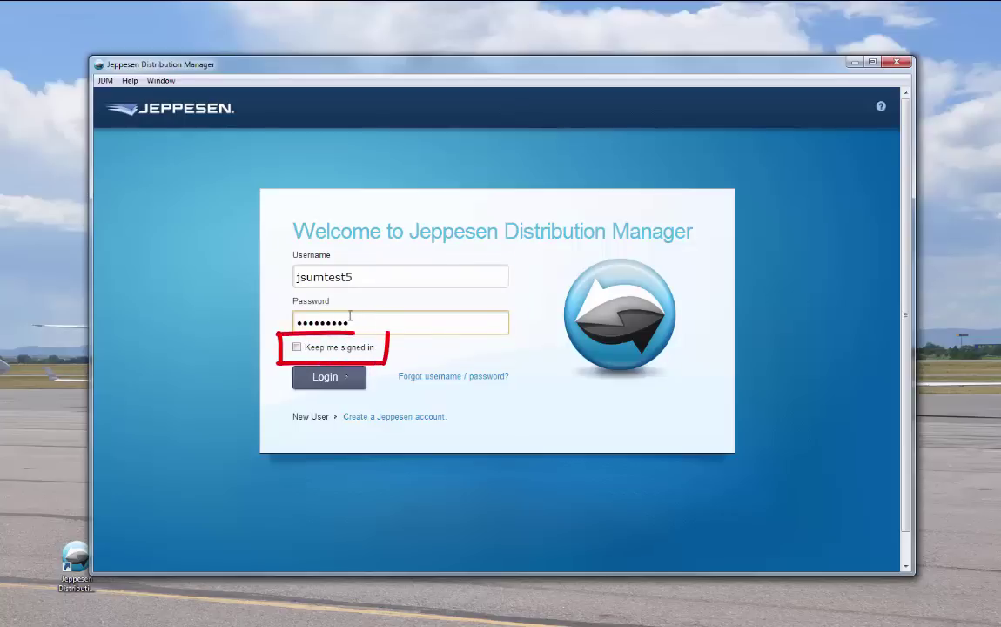
{"action": "left_click", "coordinate": [297, 347]}
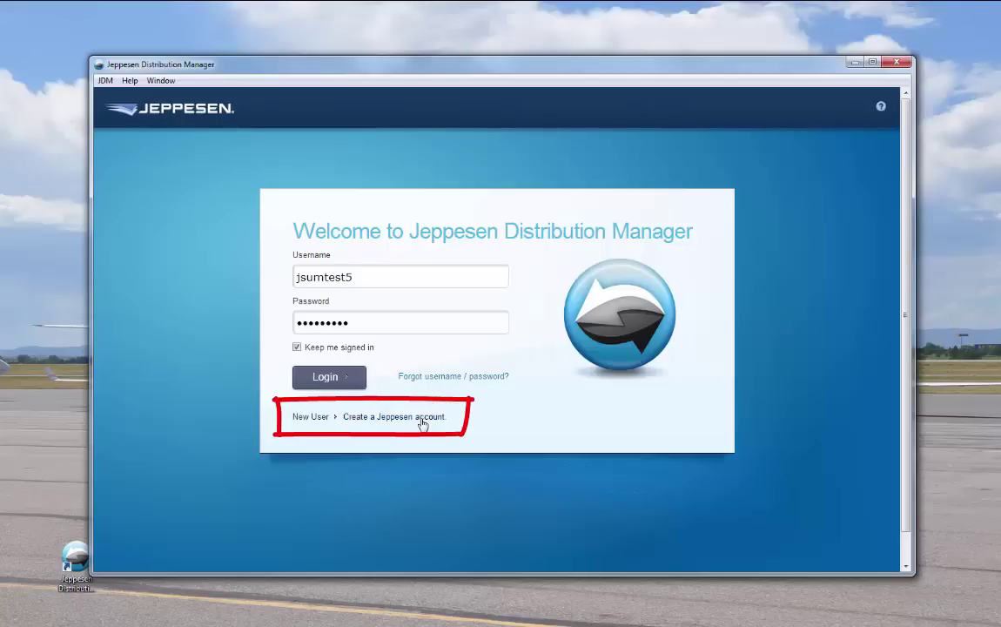
{"action": "left_click", "coordinate": [329, 377]}
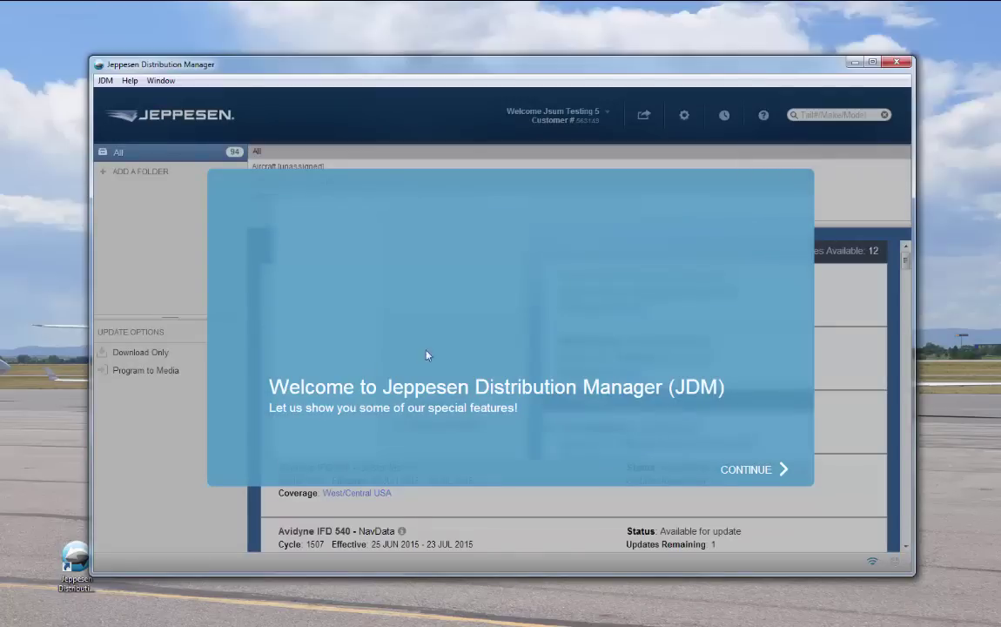
Step: Read through the welcome guide from Drag & Drop to Subsetting and close it
{"action": "left_click", "coordinate": [723, 471]}
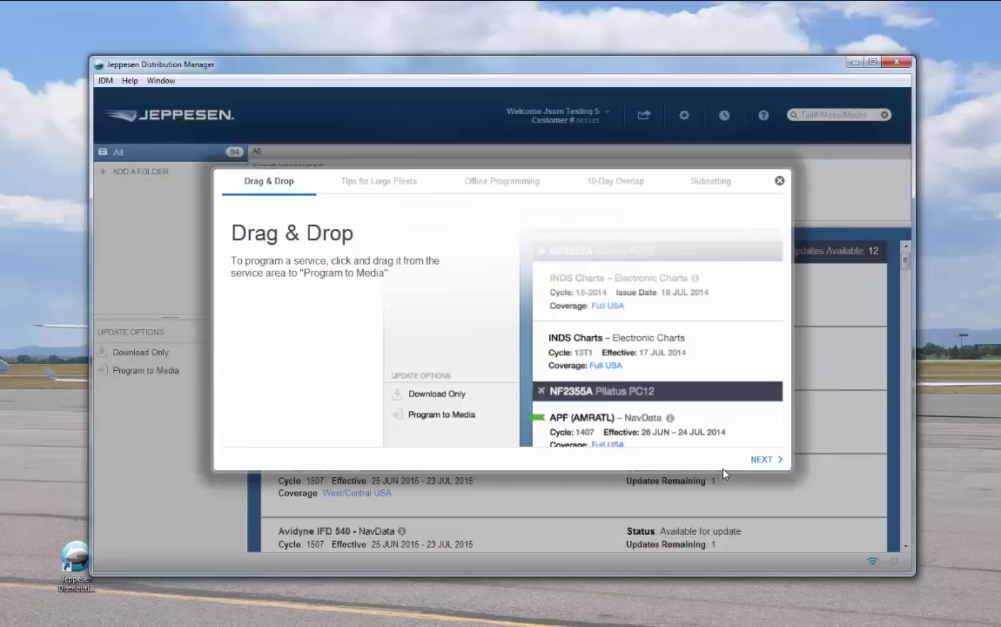
{"action": "left_click", "coordinate": [760, 460]}
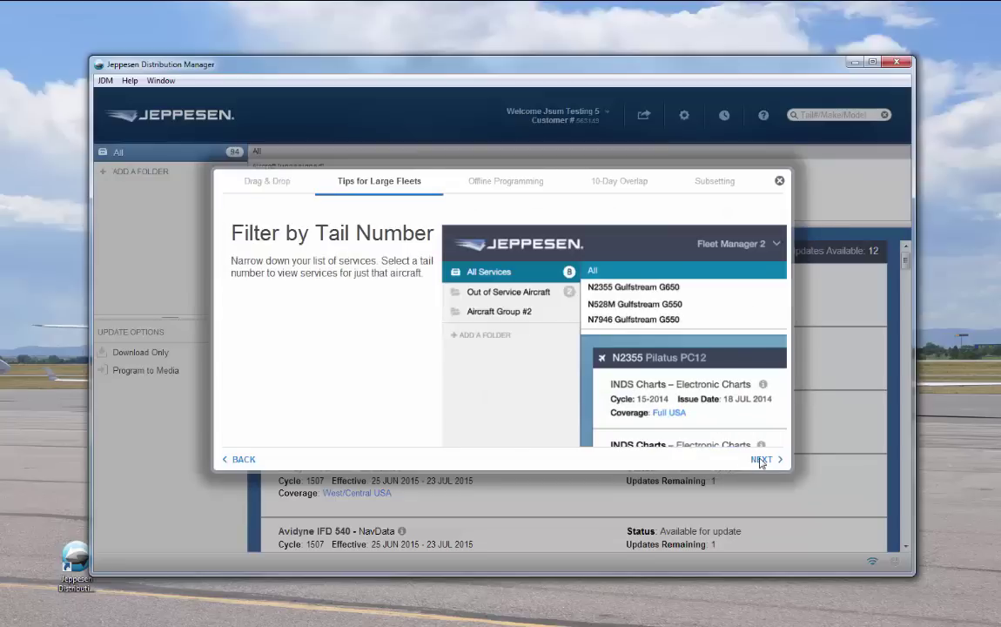
{"action": "left_click", "coordinate": [760, 460]}
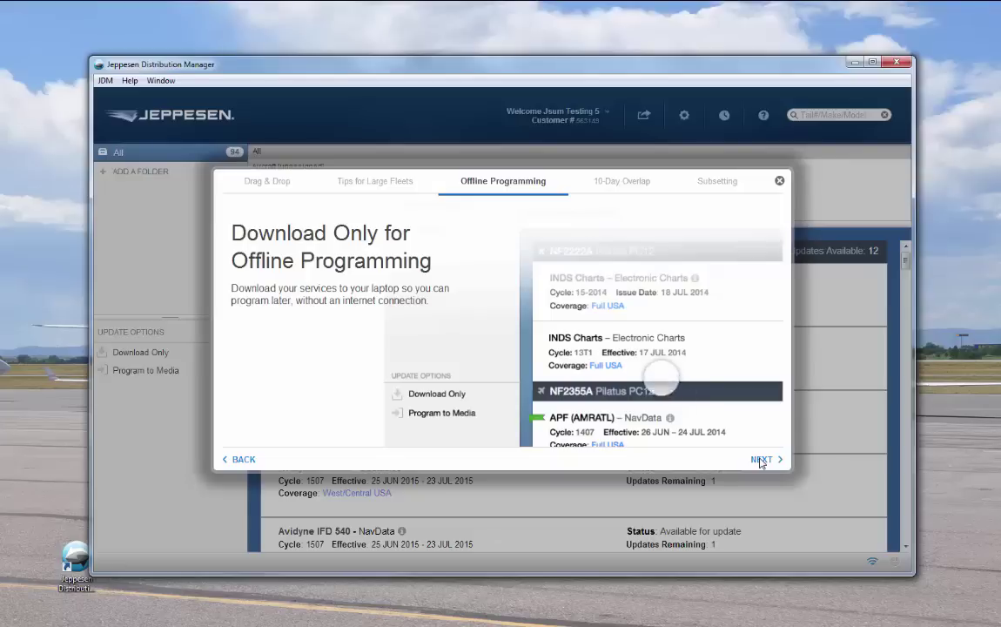
{"action": "left_click", "coordinate": [759, 460]}
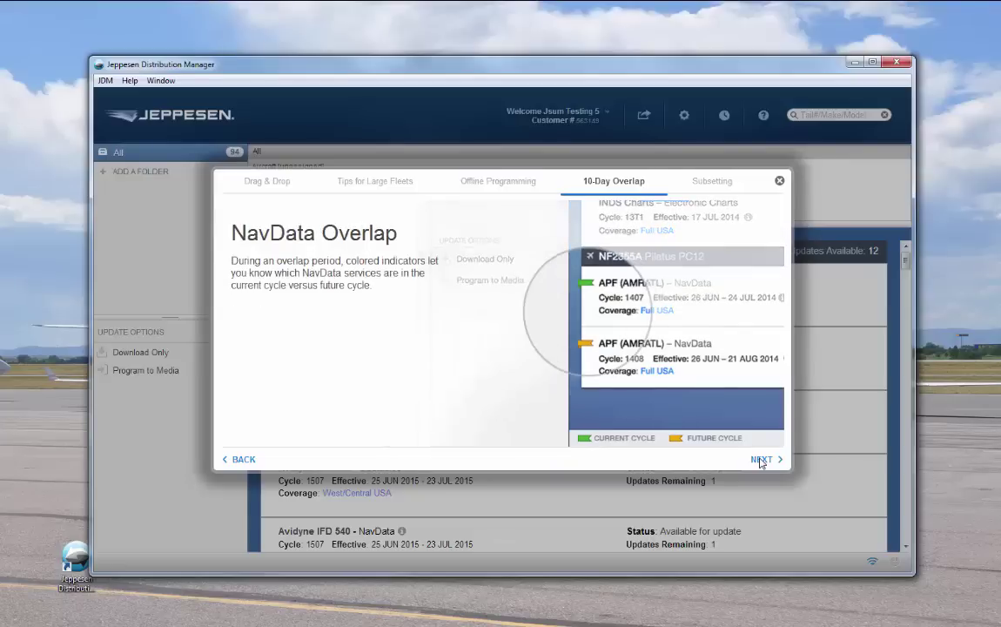
{"action": "left_click", "coordinate": [760, 460]}
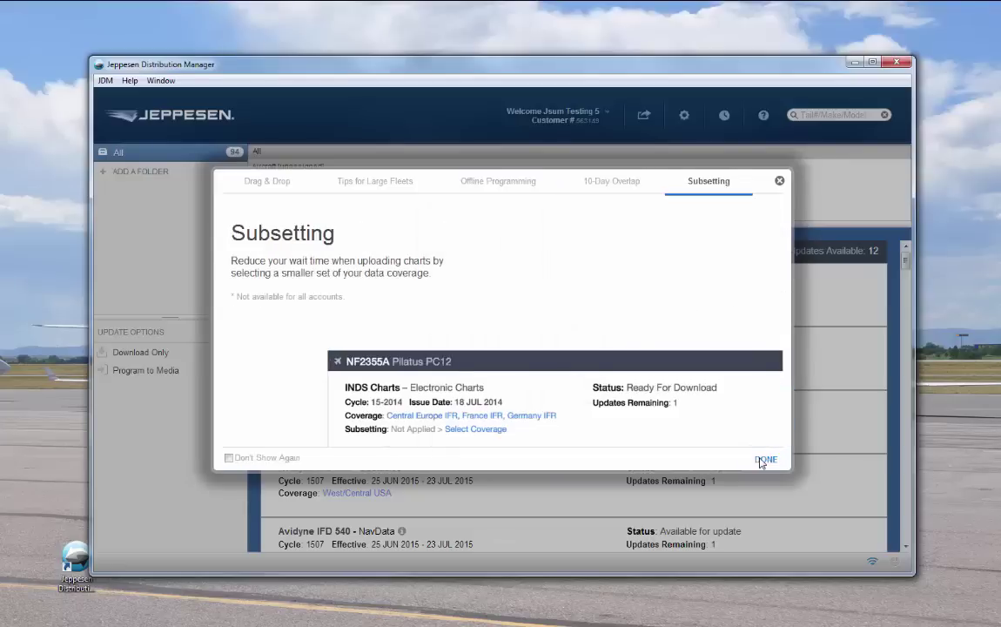
{"action": "left_click", "coordinate": [764, 459]}
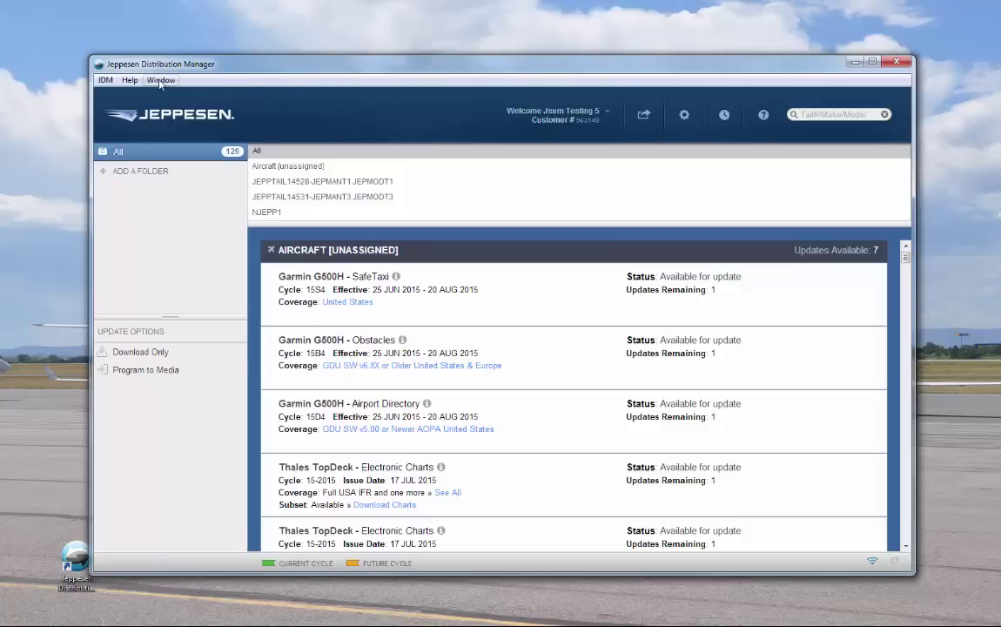
Step: Review the available application, help and window zoom commands without running any of them
{"action": "left_click", "coordinate": [106, 81]}
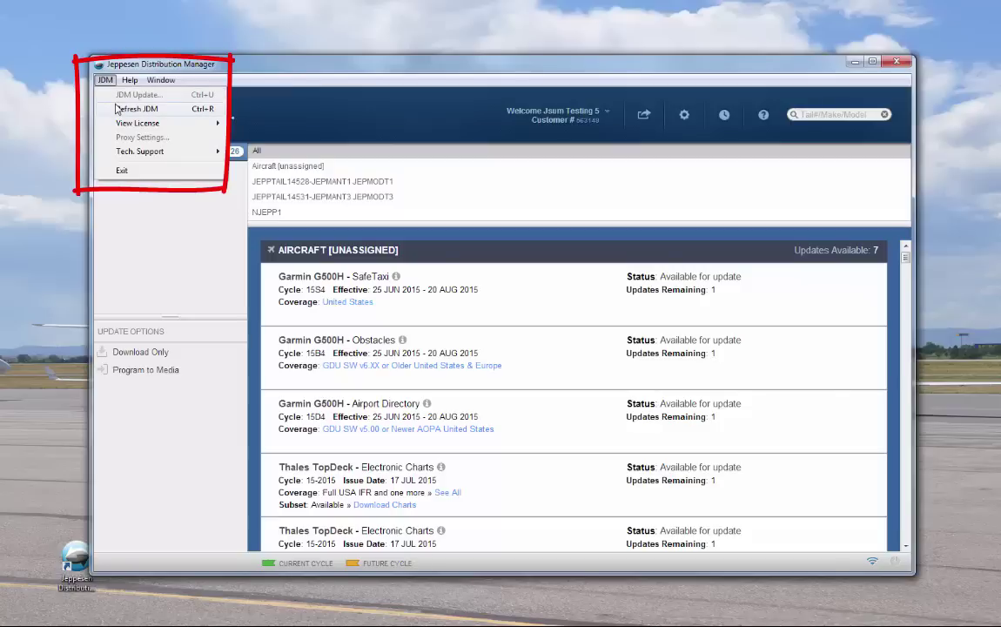
{"action": "mouse_move", "coordinate": [114, 126]}
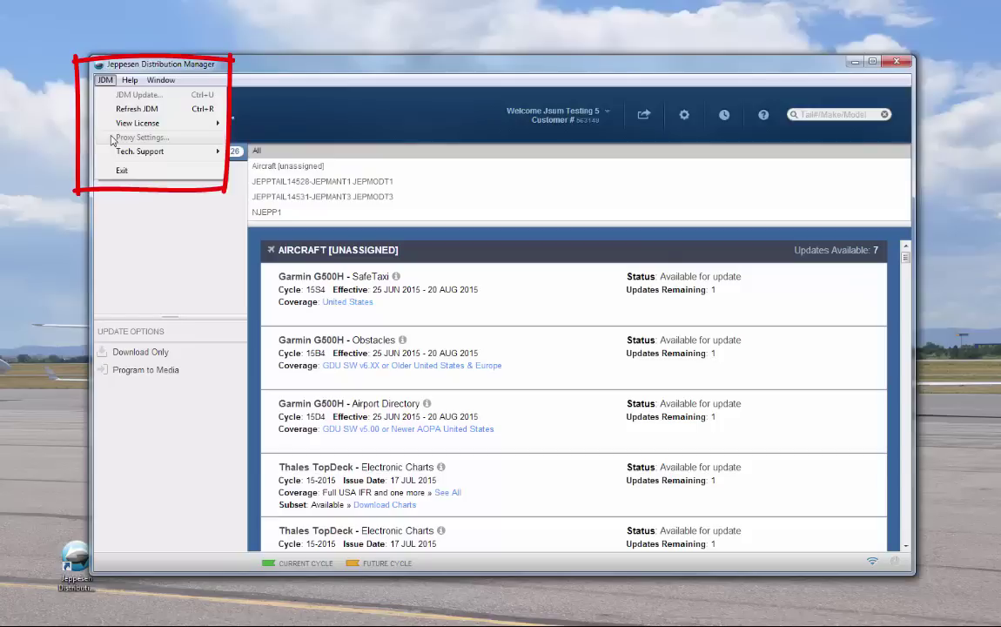
{"action": "mouse_move", "coordinate": [114, 155]}
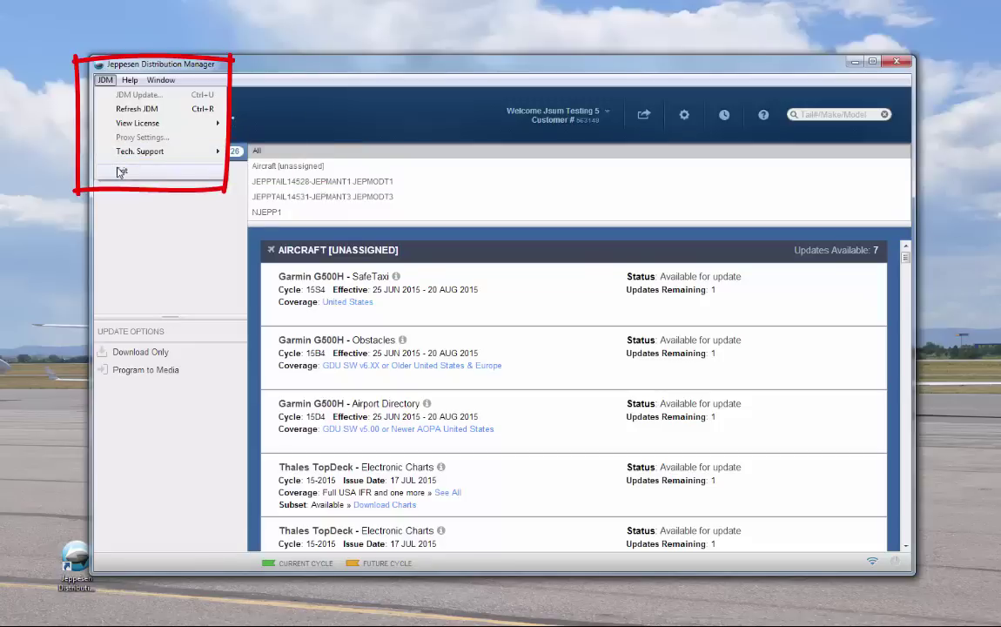
{"action": "left_click", "coordinate": [122, 197]}
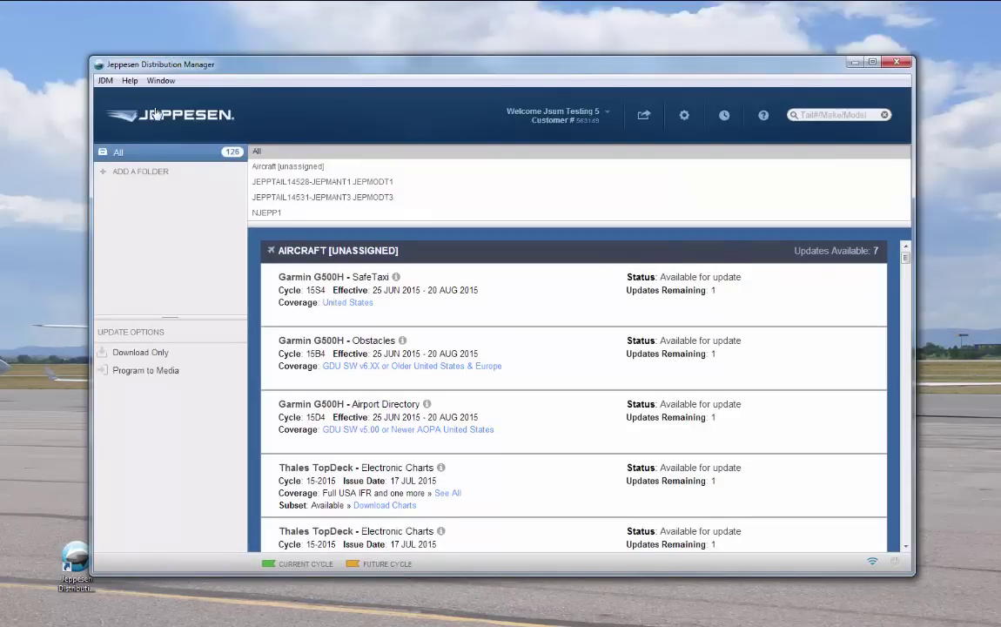
{"action": "left_click", "coordinate": [129, 81]}
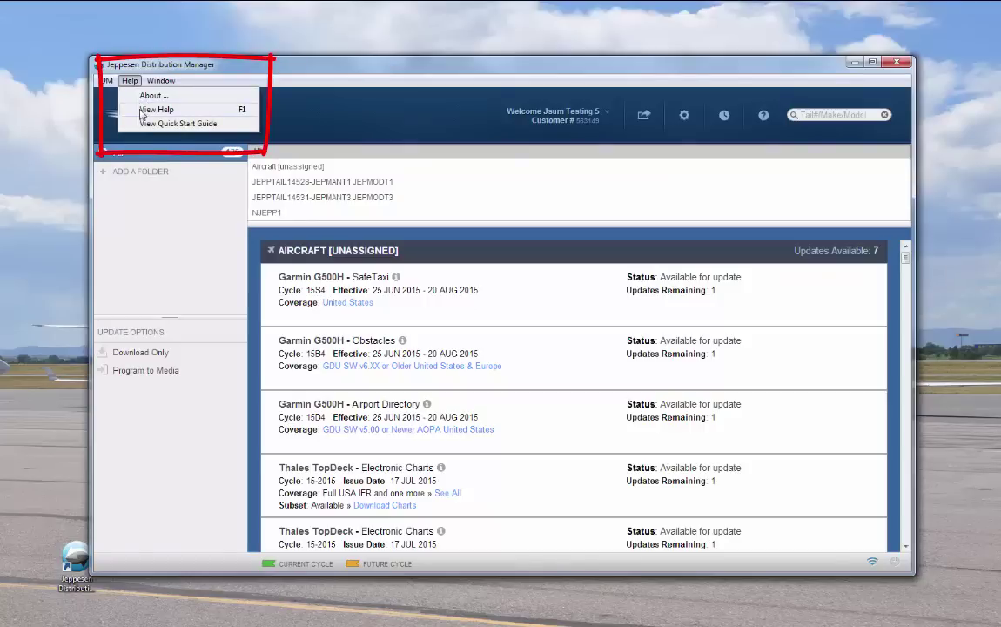
{"action": "left_click", "coordinate": [168, 206]}
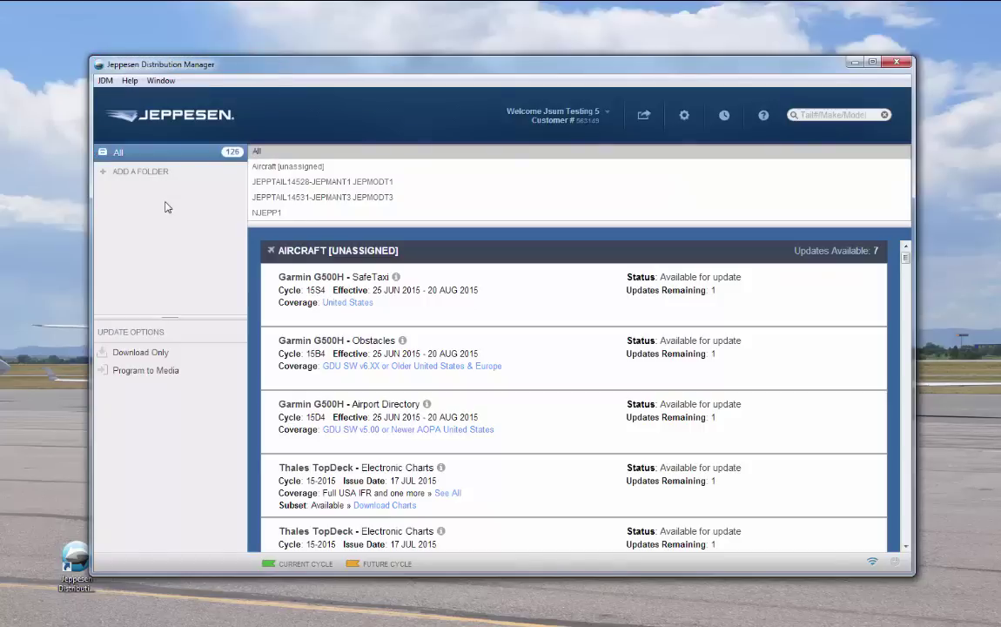
{"action": "left_click", "coordinate": [161, 80]}
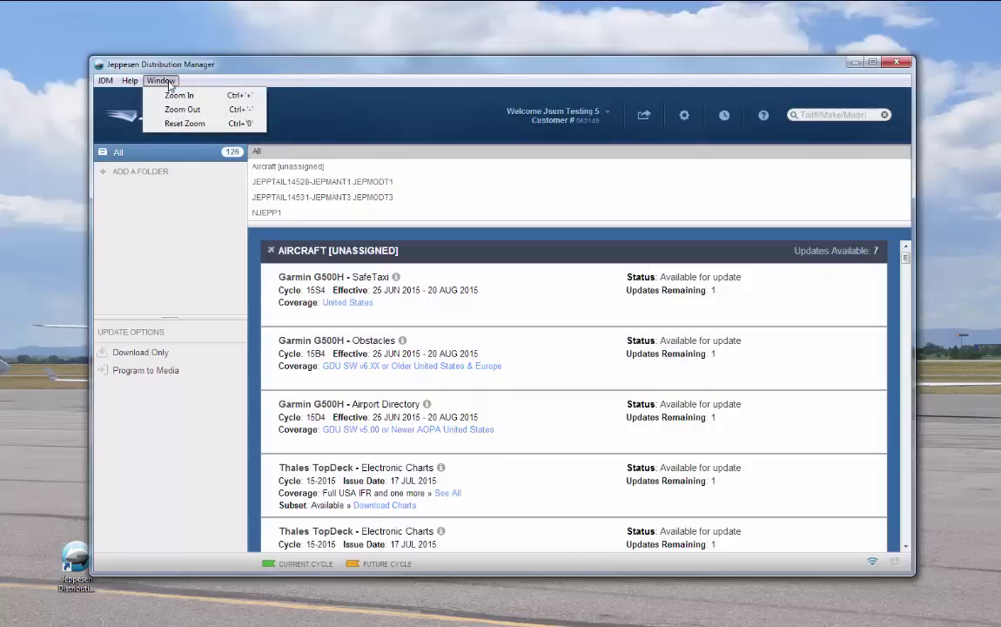
{"action": "left_click", "coordinate": [161, 181]}
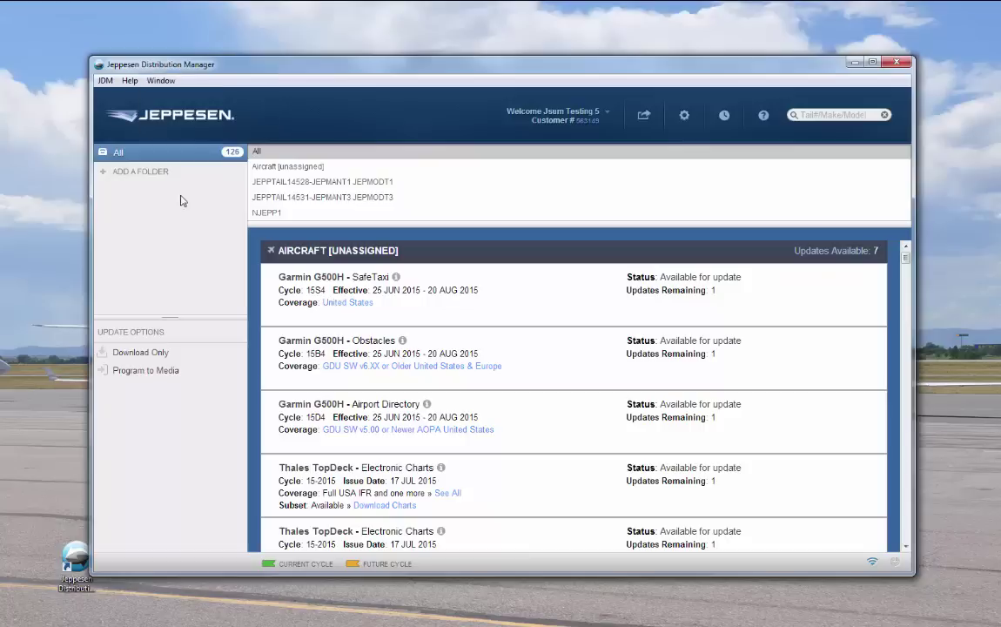
Step: Check the signed-in account's details and logout option without logging out
{"action": "left_click", "coordinate": [541, 115]}
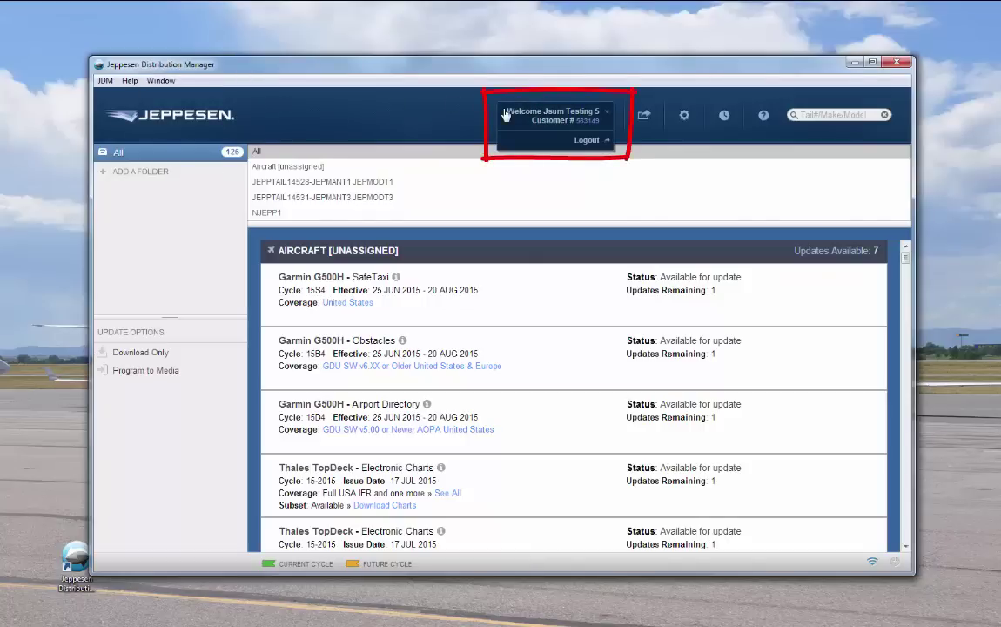
{"action": "left_click", "coordinate": [504, 113]}
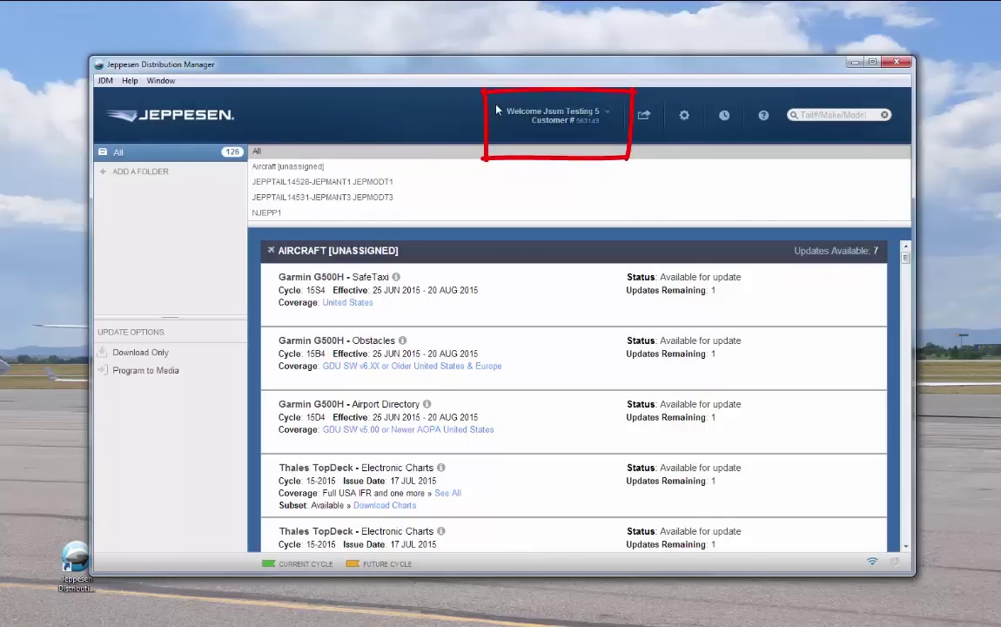
{"action": "left_click", "coordinate": [515, 113]}
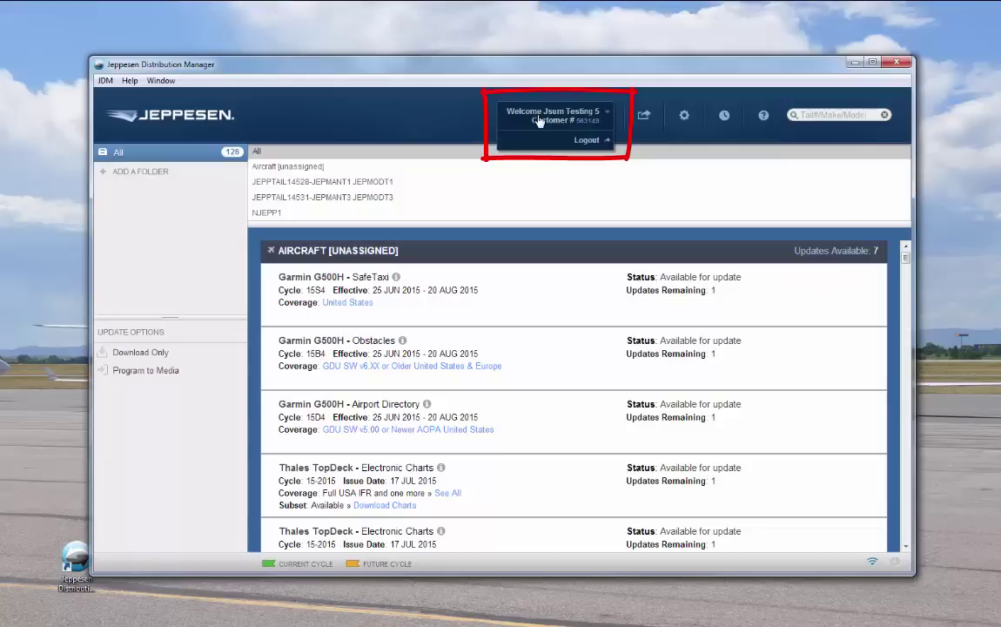
{"action": "left_click", "coordinate": [539, 120]}
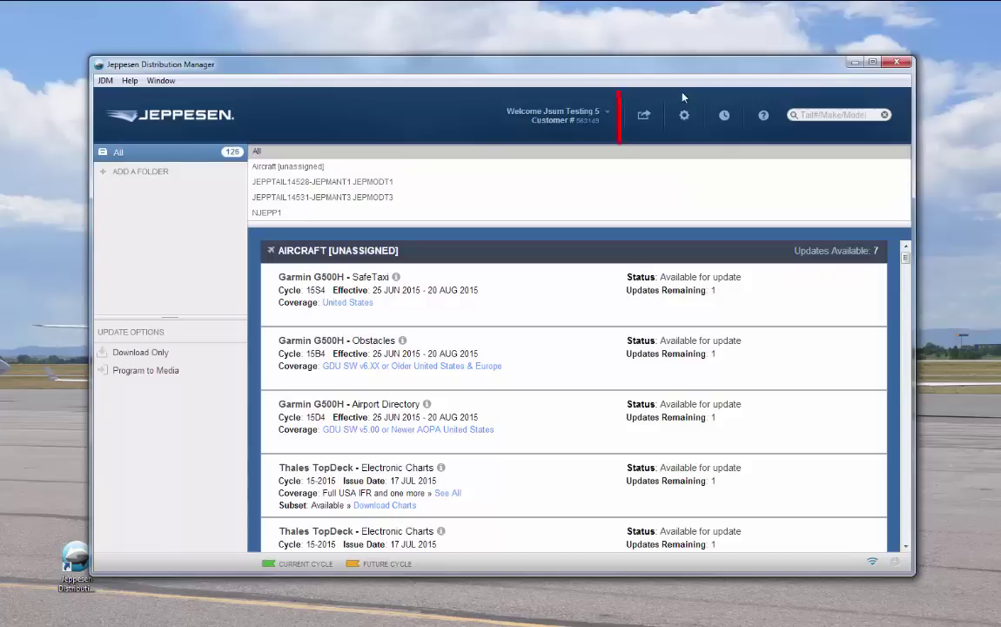
Step: Review the Quick Links and the Preferences, closing each without changing any setting
{"action": "left_click", "coordinate": [645, 117]}
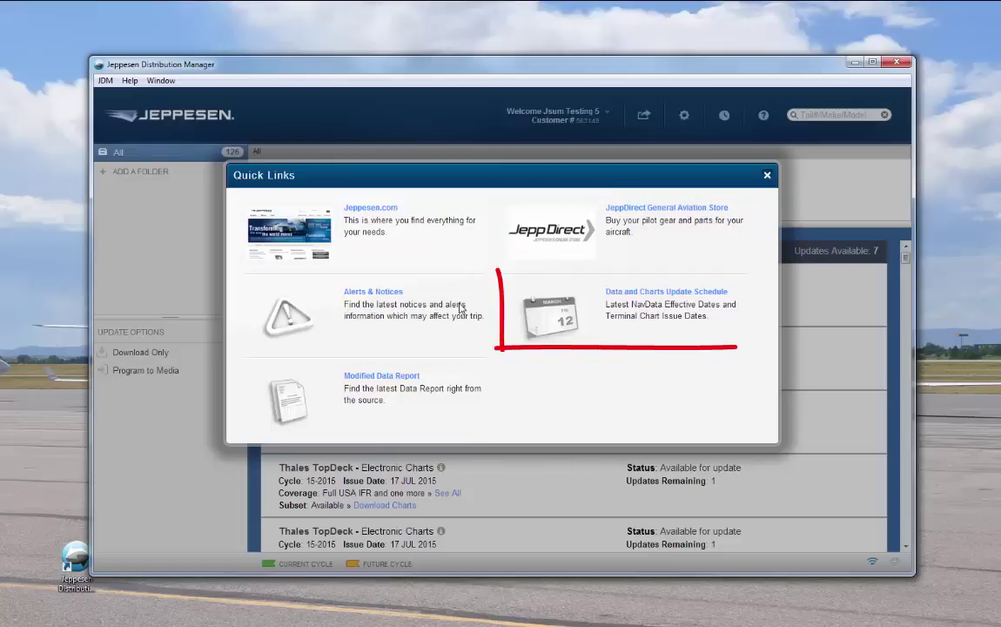
{"action": "left_click", "coordinate": [768, 174]}
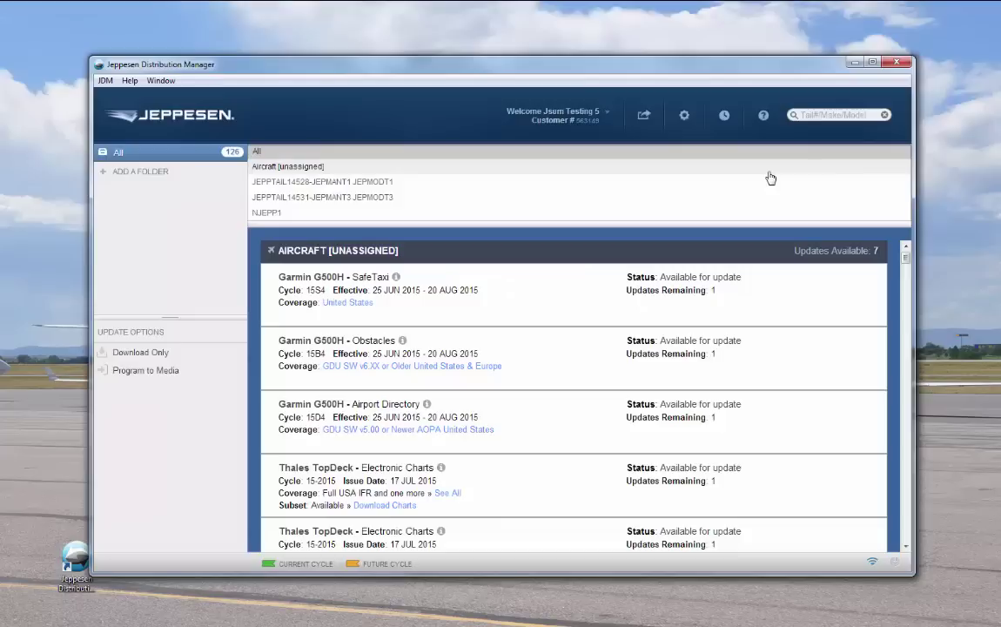
{"action": "left_click", "coordinate": [685, 117]}
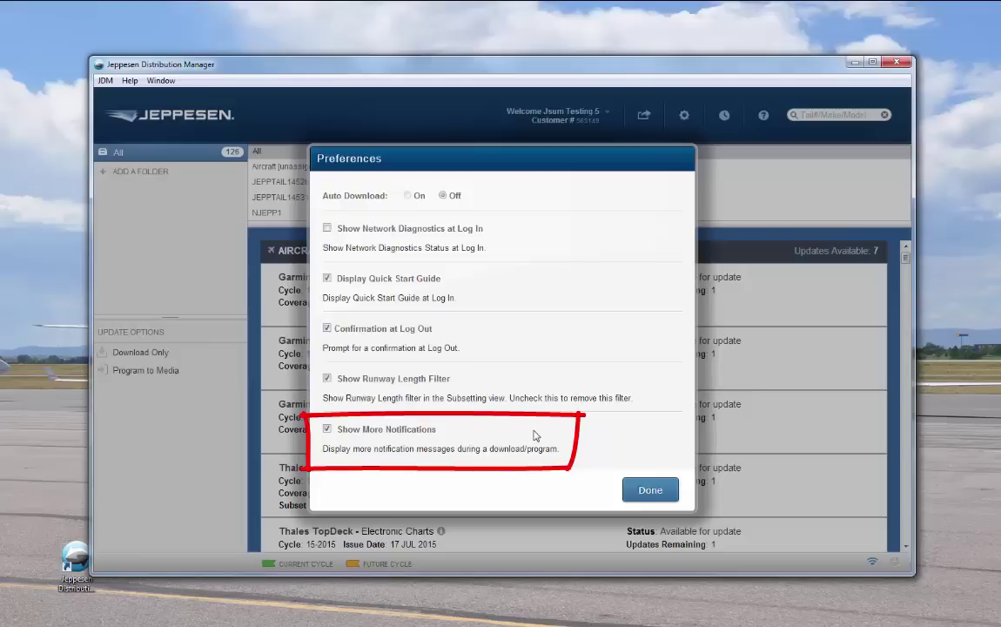
{"action": "left_click", "coordinate": [649, 489]}
Step: Review the customer's download and programming history, and check the network connection status and diagnostics option
{"action": "left_click", "coordinate": [723, 123]}
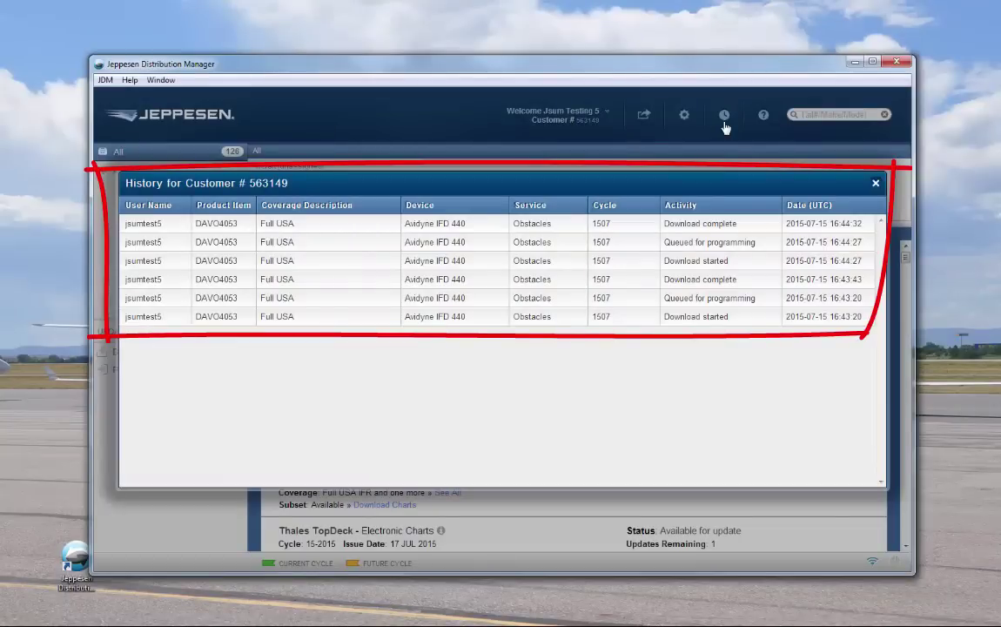
{"action": "left_click", "coordinate": [875, 183]}
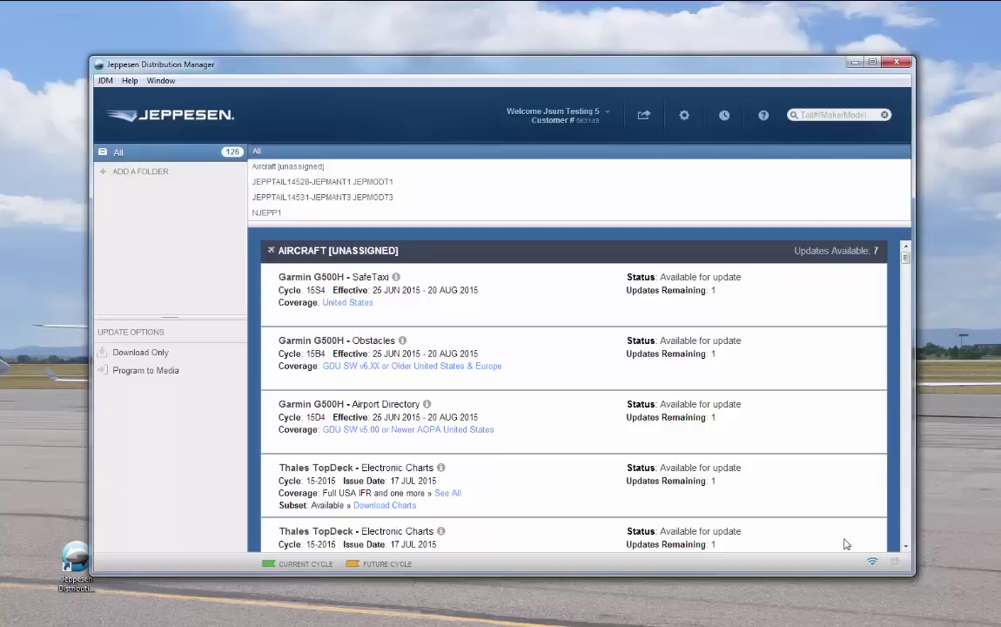
{"action": "left_click", "coordinate": [871, 564]}
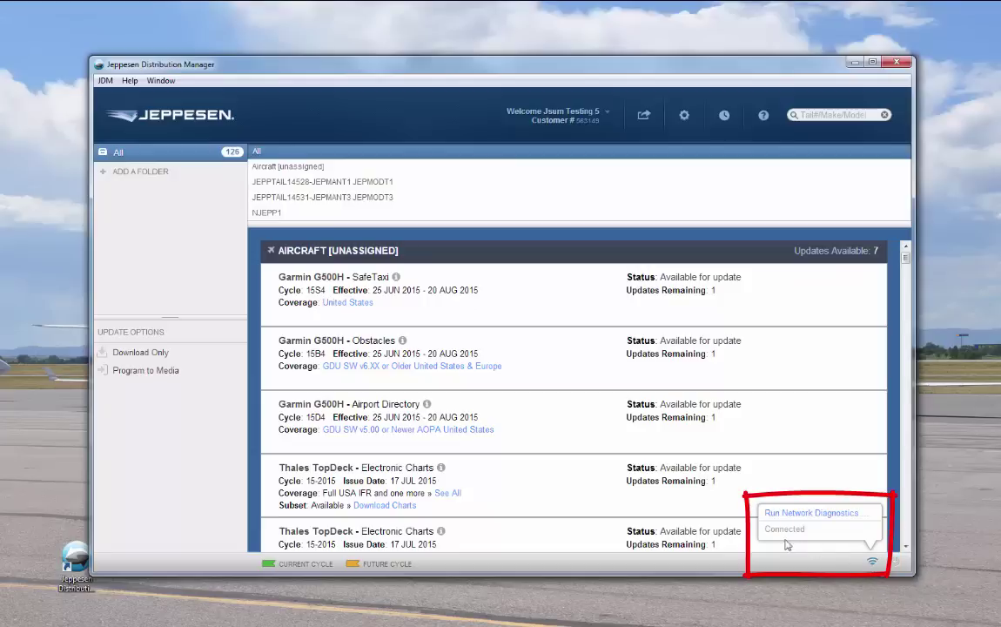
{"action": "left_click", "coordinate": [894, 565]}
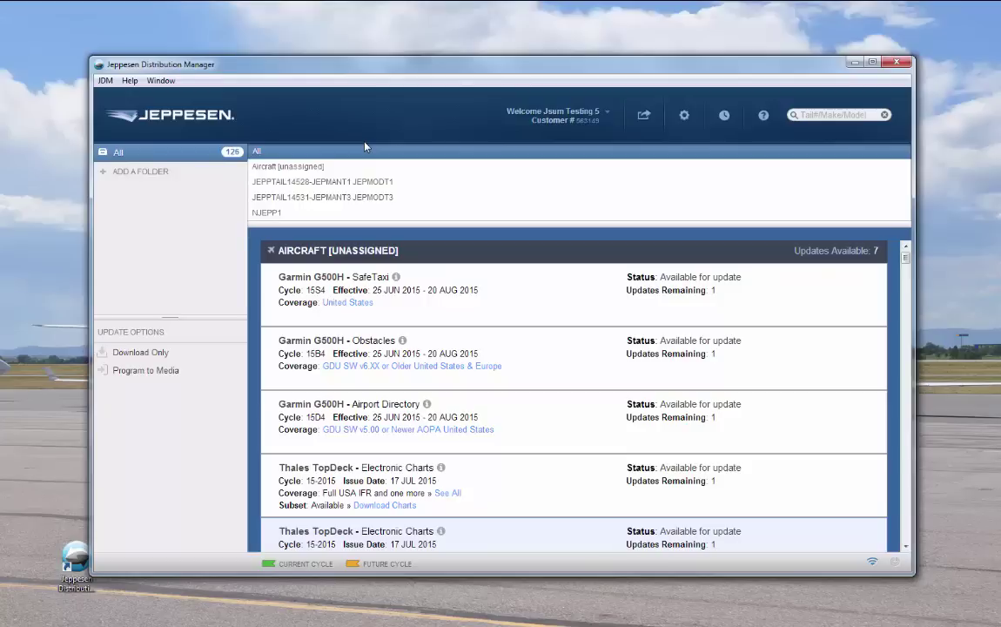
Step: Filter the services to aircraft NJEPP1 from the tail list, and filter to it again by searching for "NJ"
{"action": "left_click", "coordinate": [306, 213]}
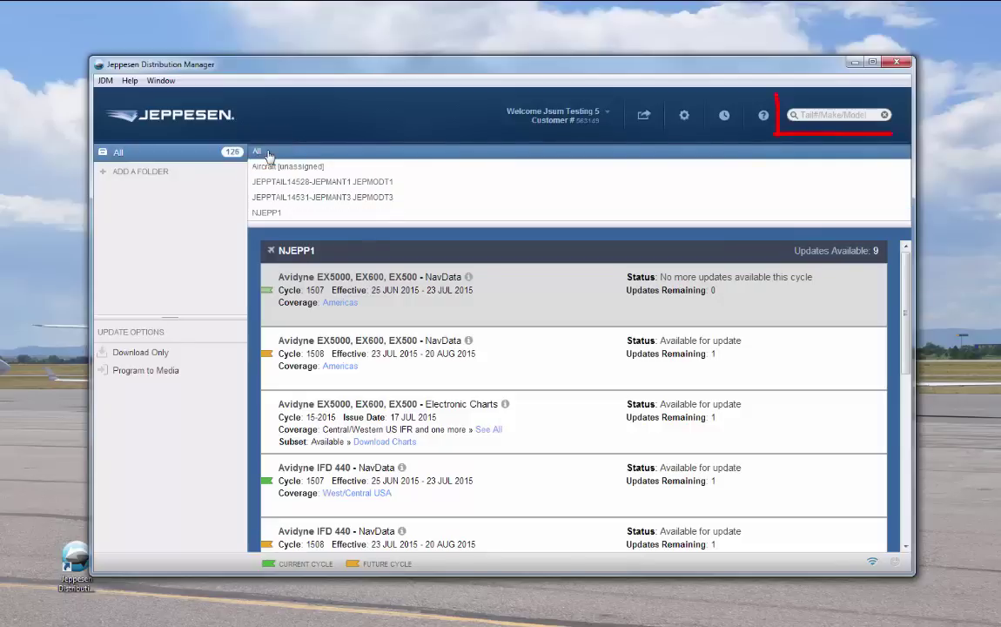
{"action": "left_click", "coordinate": [807, 114]}
{"action": "type", "text": "N"}
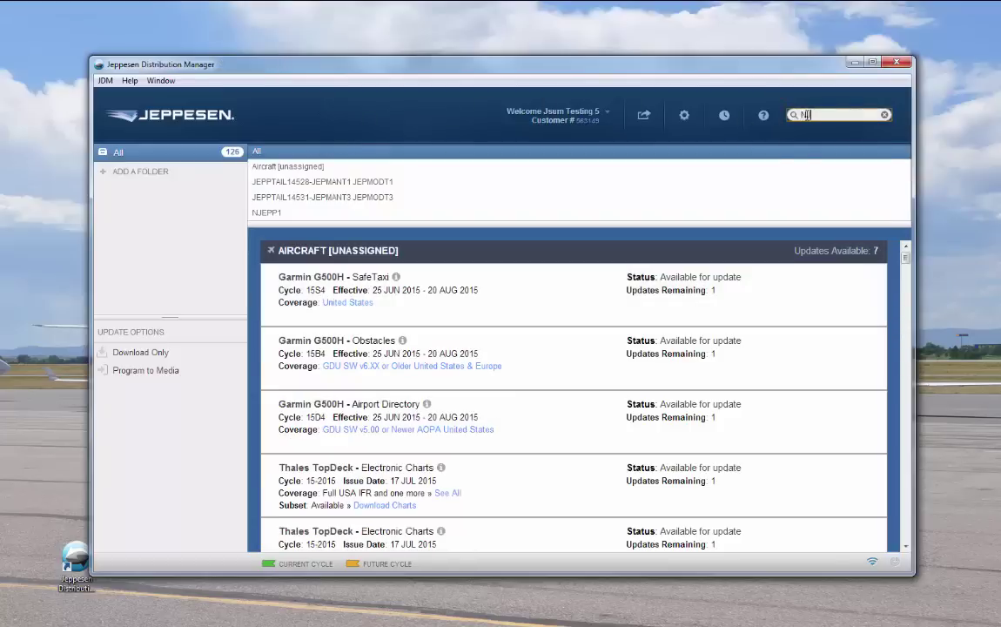
{"action": "type", "text": "J"}
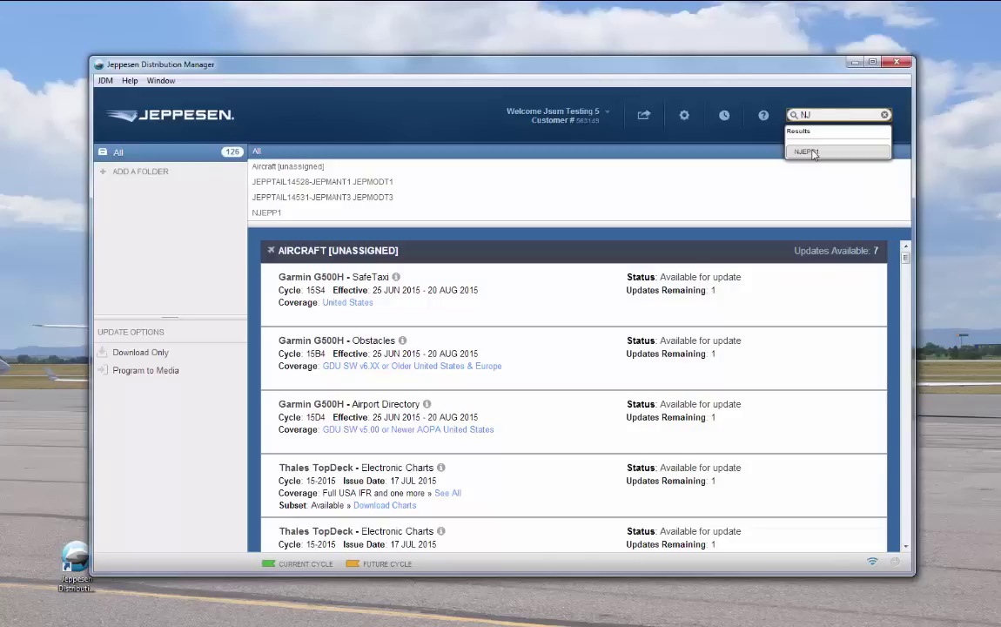
{"action": "left_click", "coordinate": [809, 152]}
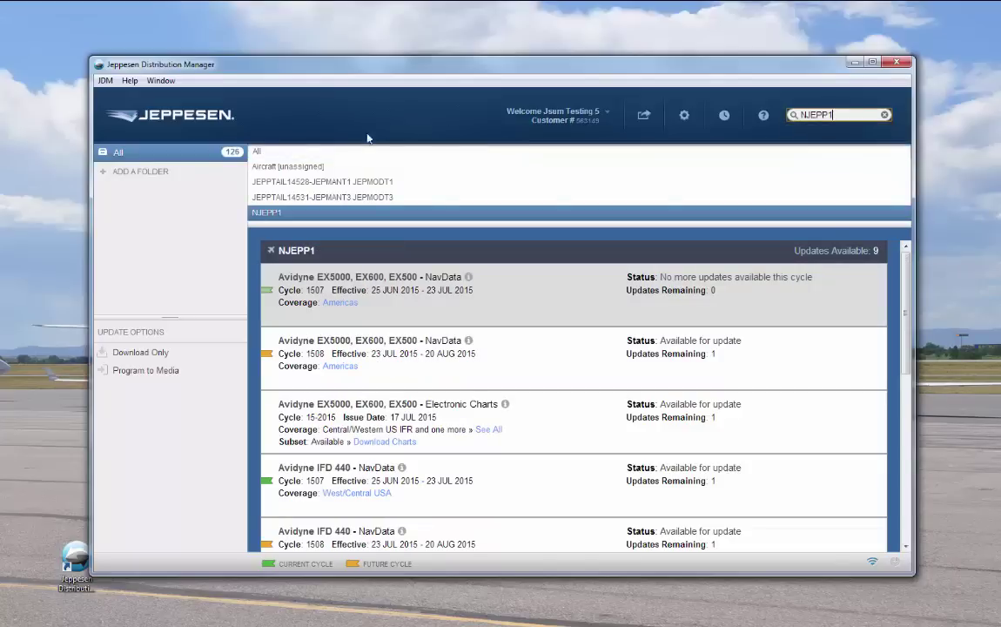
Step: Reset the tail filter to All, filter to aircraft JEPPTAIL14531, and review its first Avidyne NavData service's details
{"action": "left_click", "coordinate": [278, 155]}
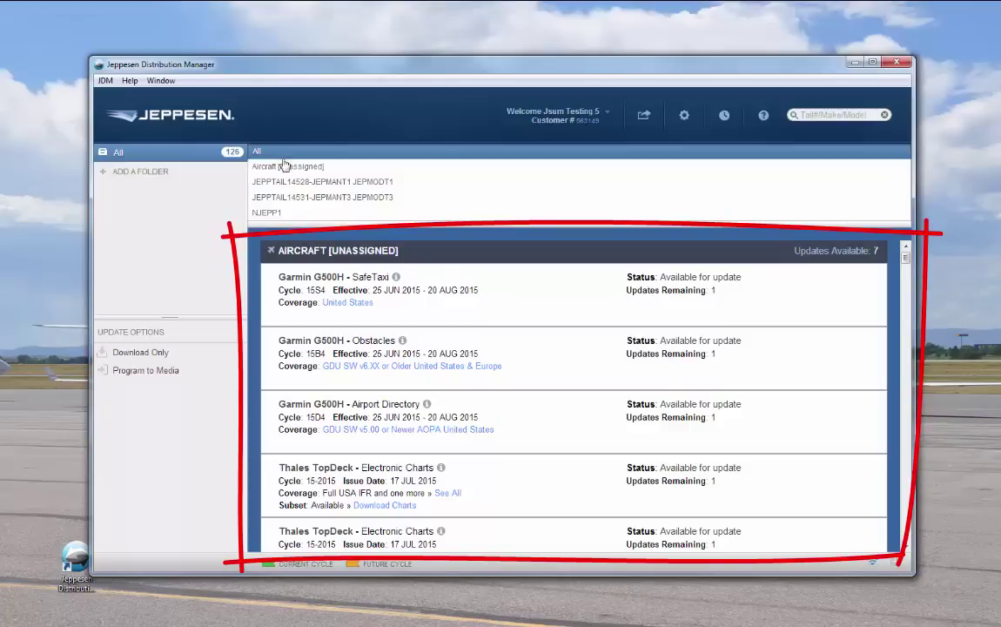
{"action": "left_click", "coordinate": [291, 198]}
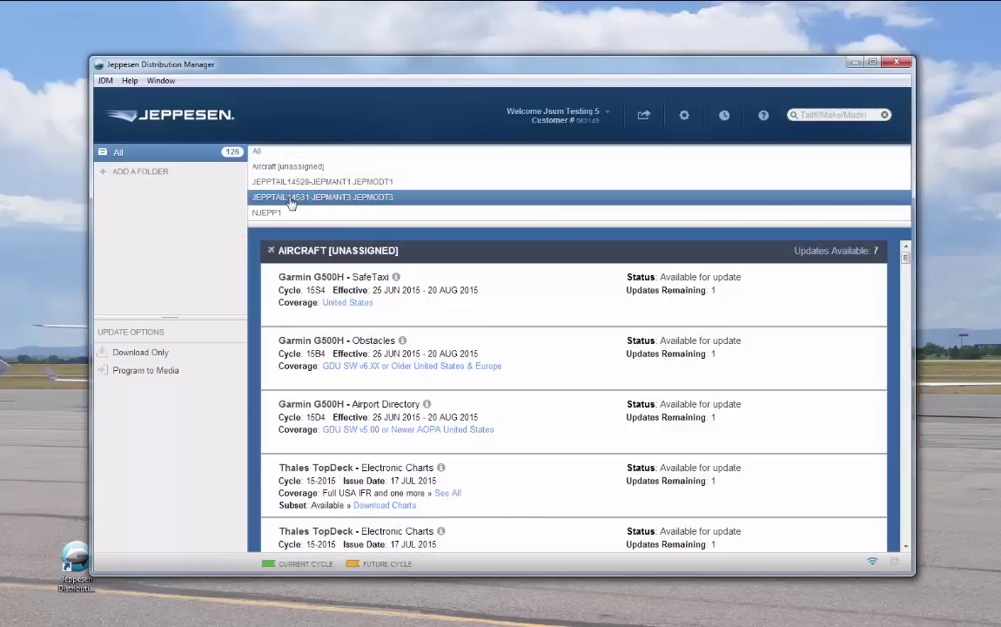
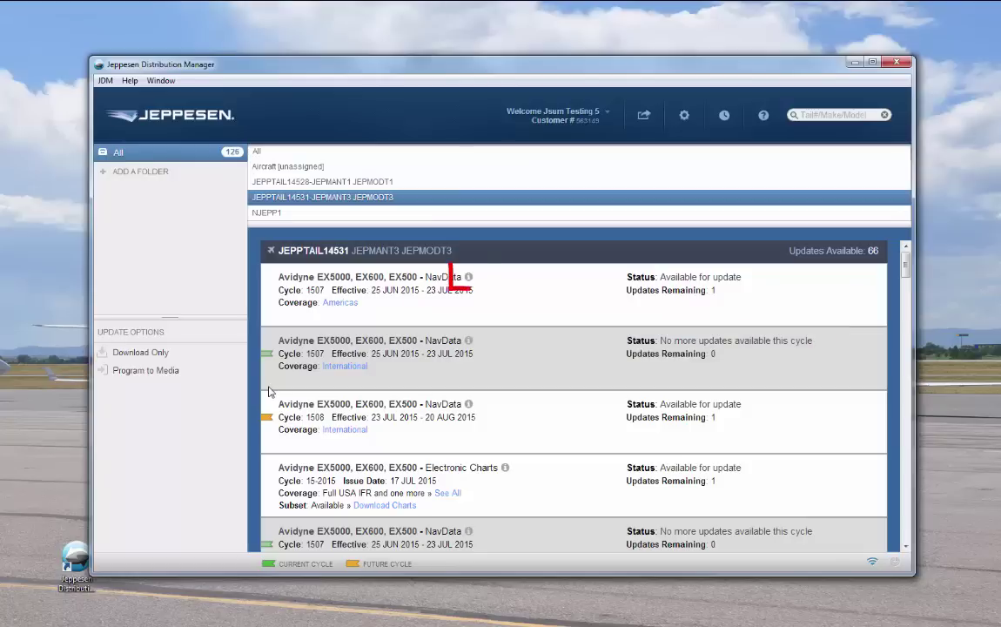
{"action": "left_click", "coordinate": [469, 278]}
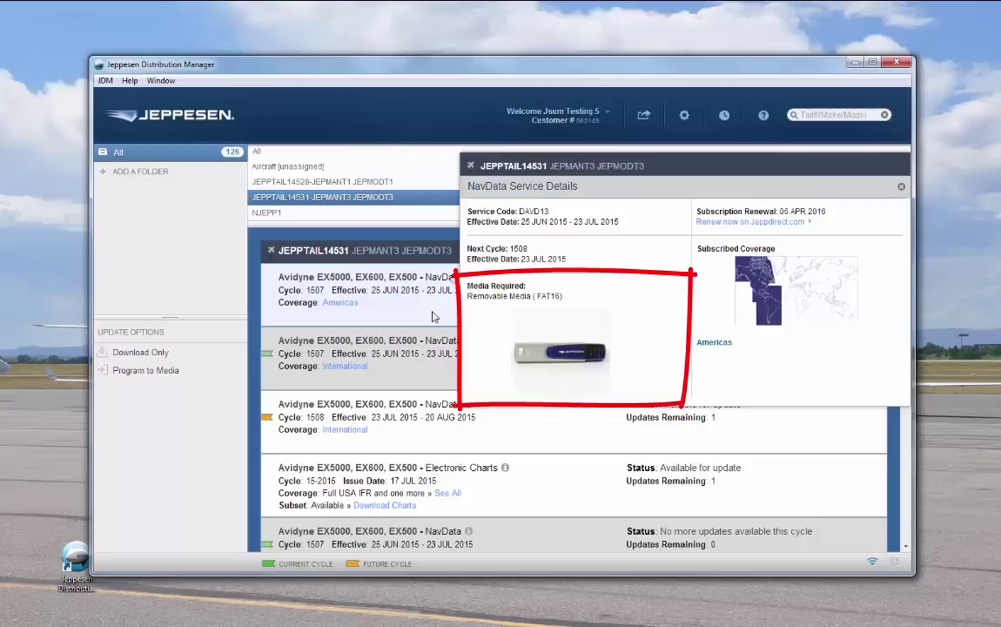
{"action": "left_click", "coordinate": [433, 316]}
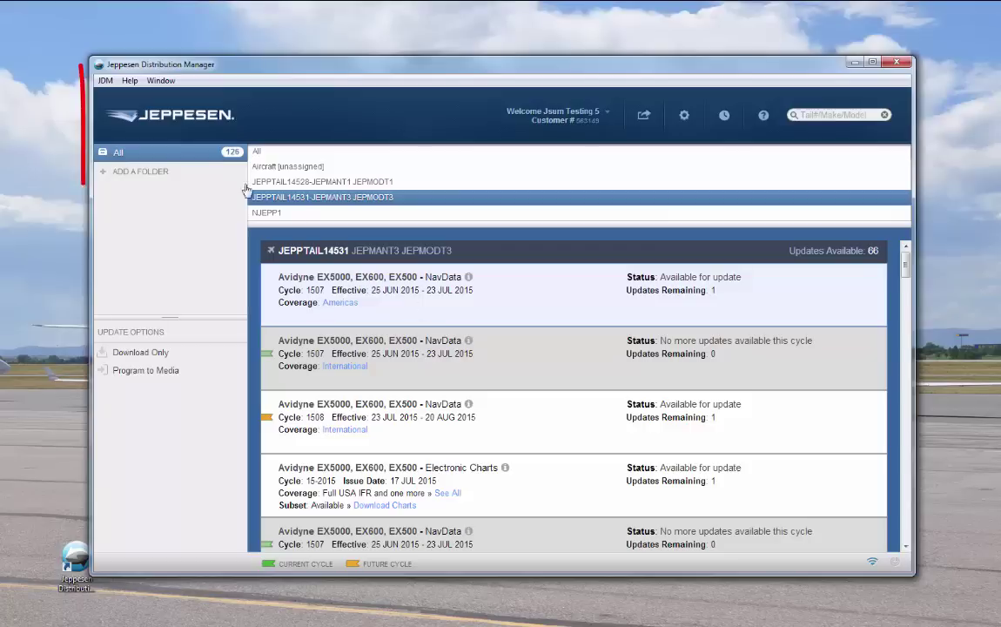
Step: Refresh JDM and review the update actions offered for the cycle 1507 Americas Avidyne NavData service without choosing one
{"action": "left_click", "coordinate": [105, 81]}
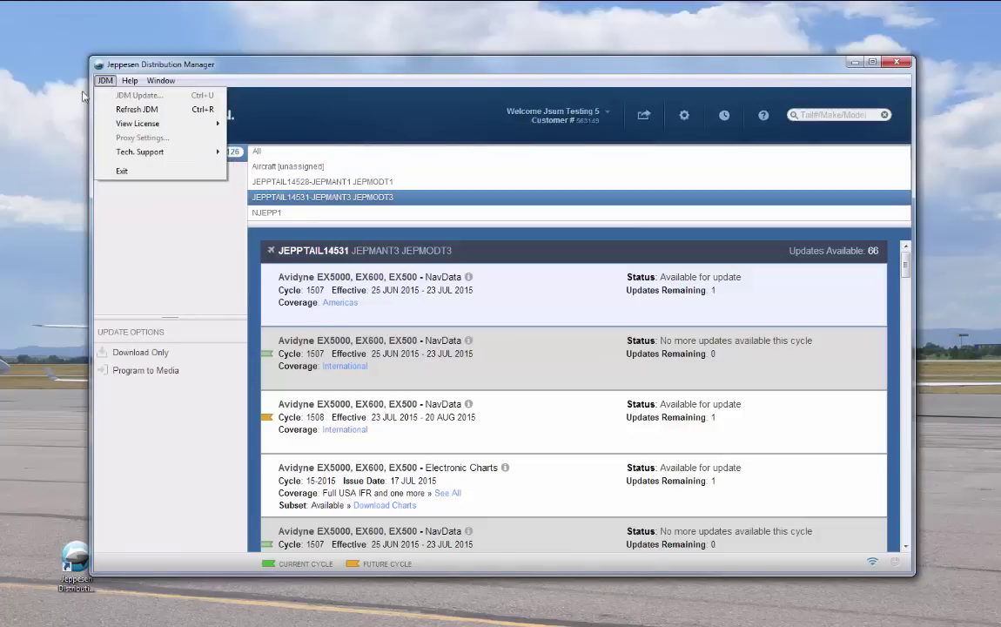
{"action": "left_click", "coordinate": [126, 110]}
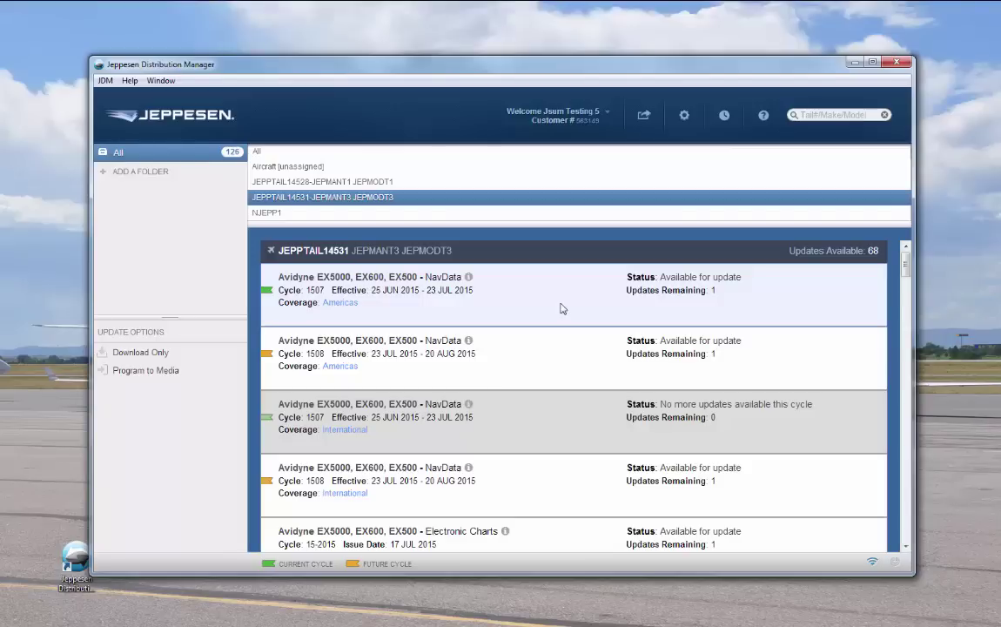
{"action": "right_click", "coordinate": [561, 308]}
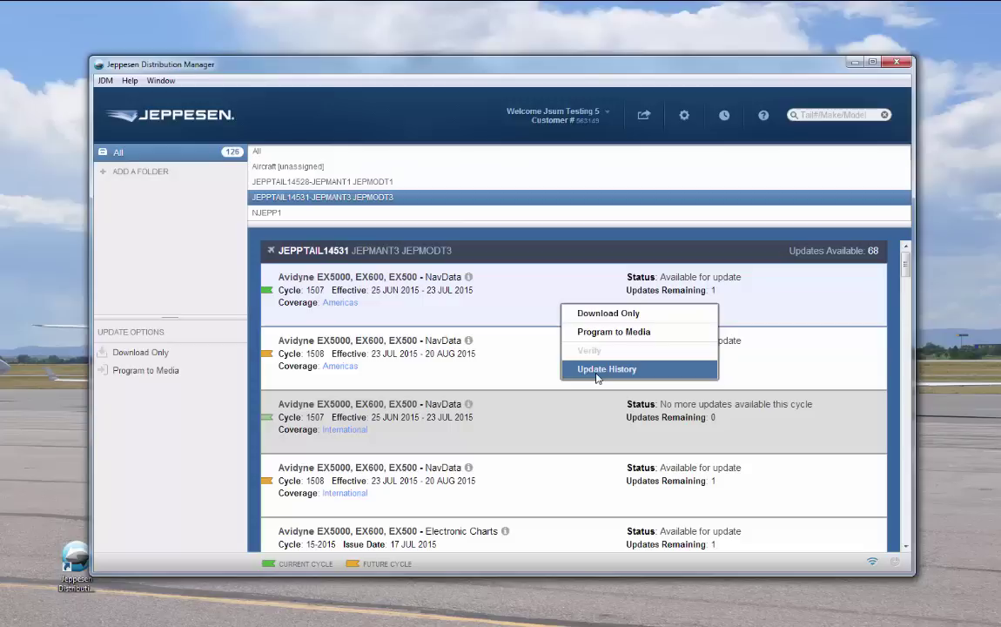
{"action": "left_click", "coordinate": [509, 315]}
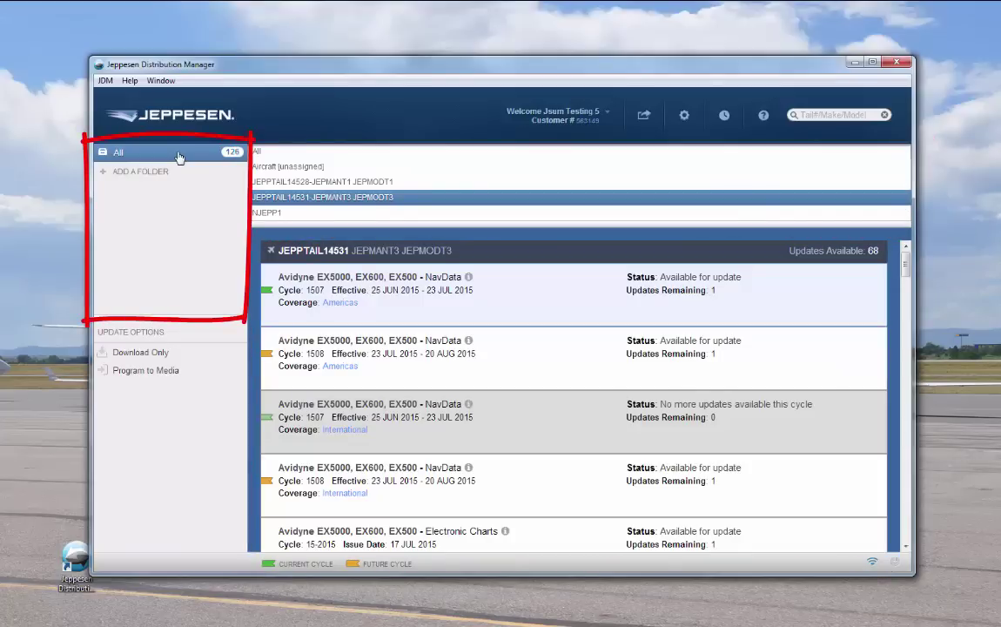
Step: Create a folder named "New folder" and add an aircraft from the services list to it
{"action": "left_click", "coordinate": [102, 177]}
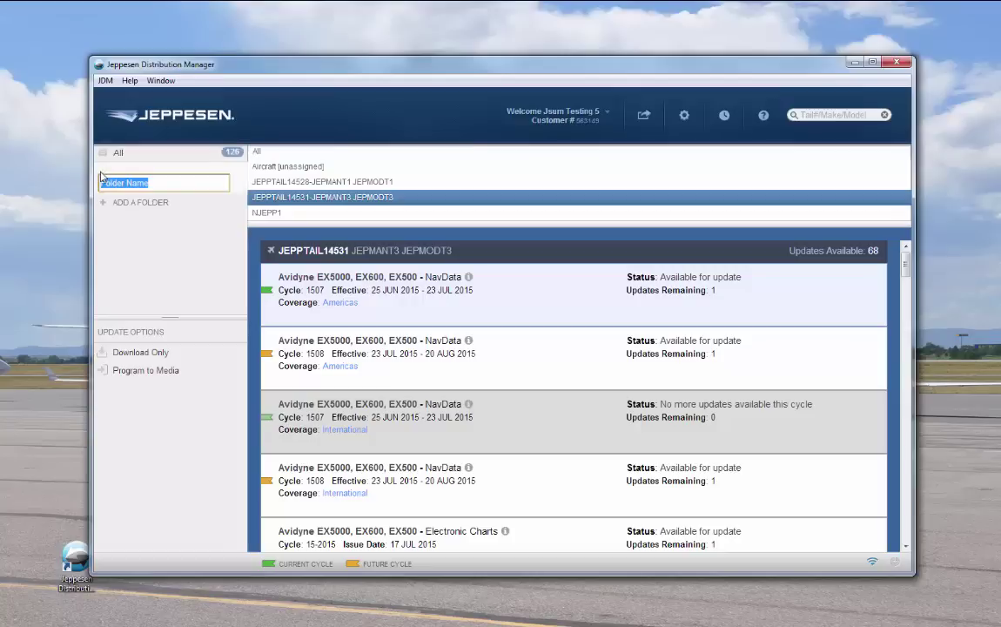
{"action": "type", "text": "New folder"}
{"action": "key", "text": "Return"}
{"action": "left_click_drag", "start_coordinate": [308, 254], "coordinate": [149, 170]}
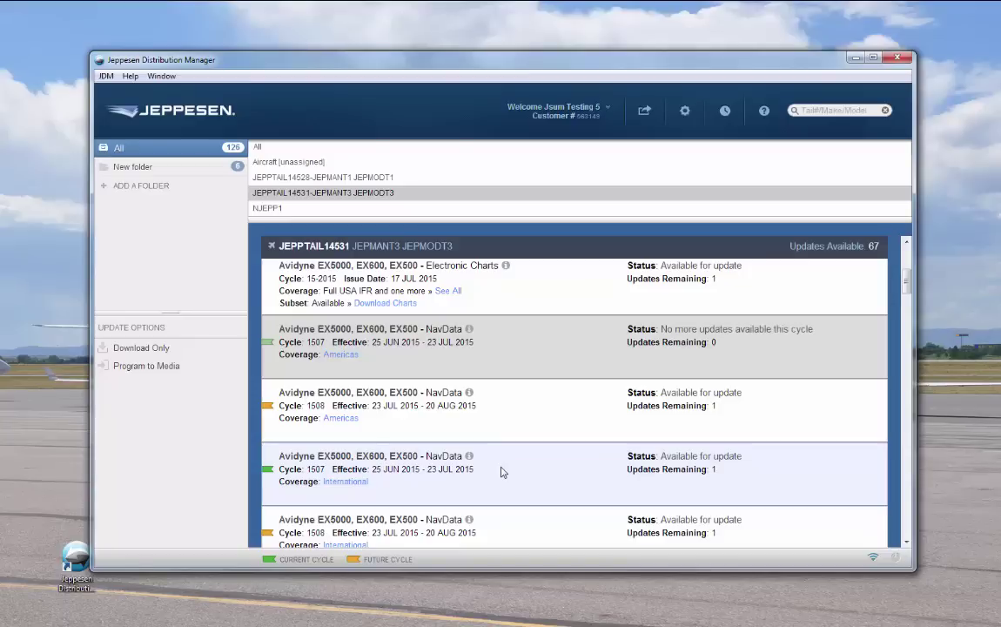
Step: Program the cycle 1507 International Avidyne NavData service to the AVIDYNE (F:) media and dismiss the completion notice
{"action": "left_click_drag", "start_coordinate": [500, 472], "coordinate": [178, 369]}
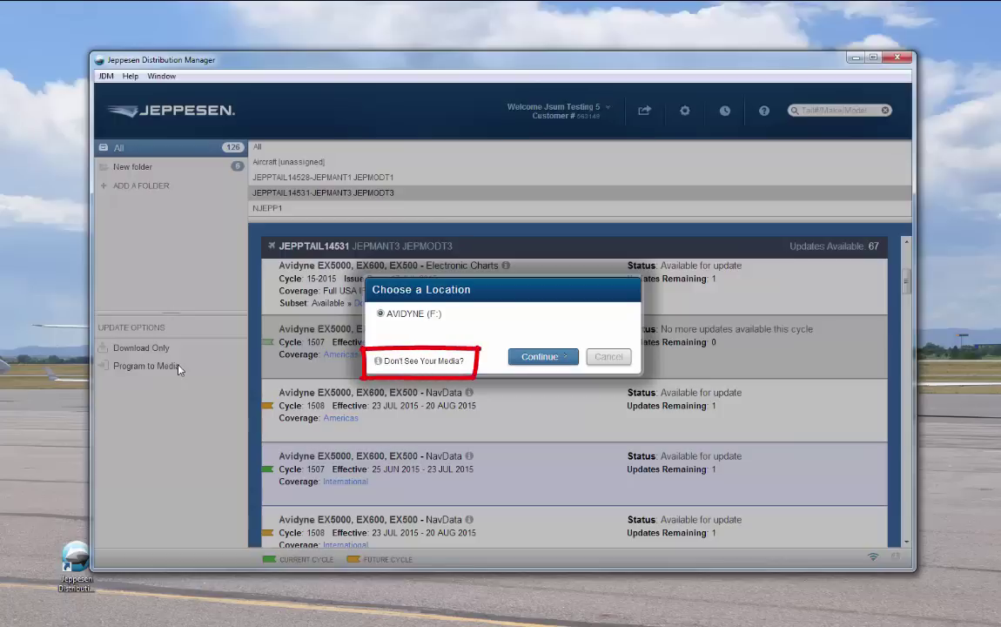
{"action": "left_click", "coordinate": [540, 357]}
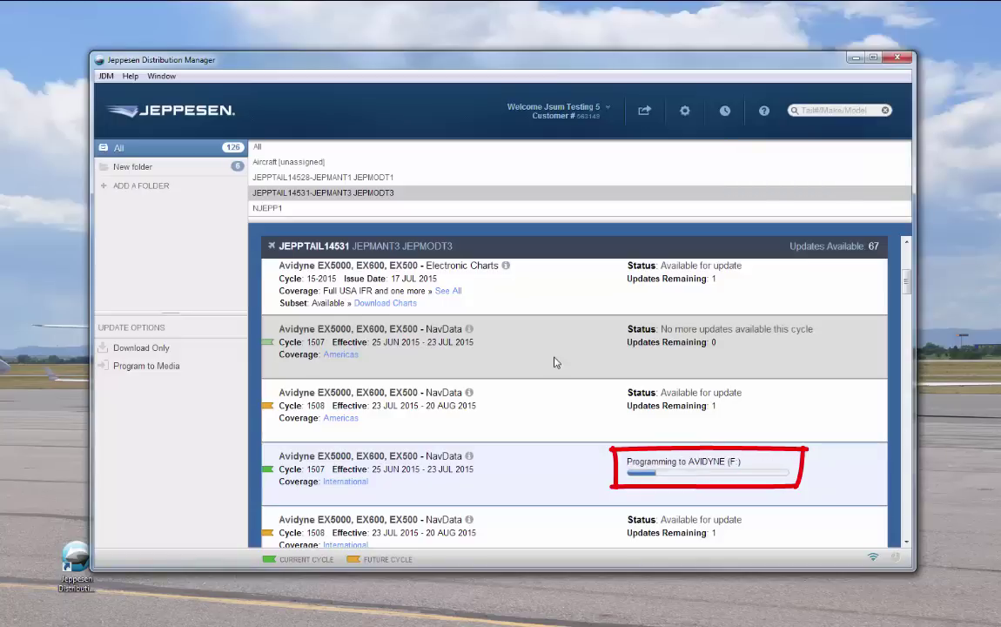
{"action": "scroll", "coordinate": [553, 362], "scroll_direction": "down", "scroll_amount": 3}
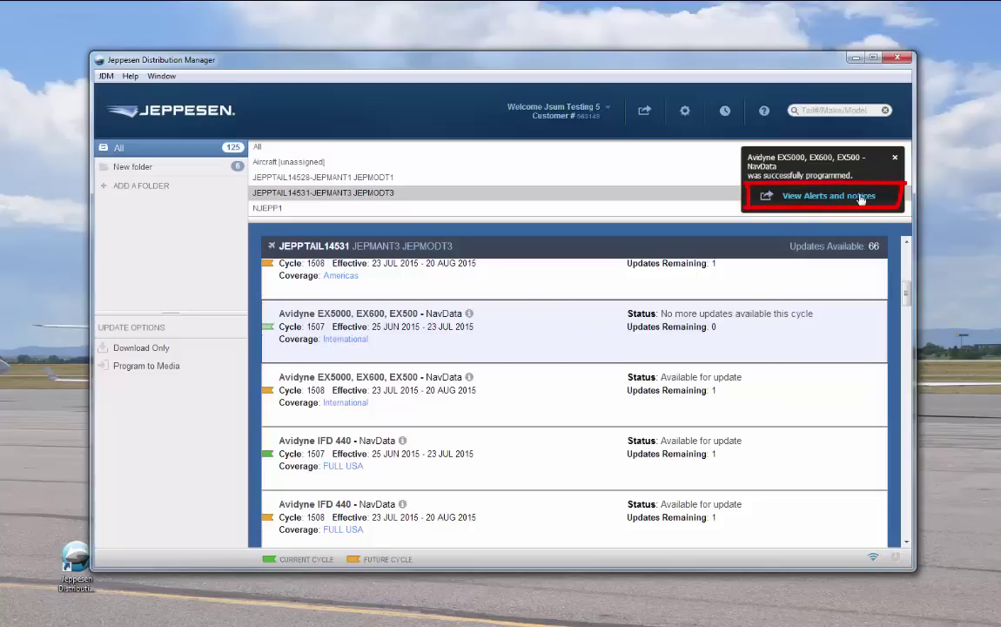
{"action": "left_click", "coordinate": [895, 161]}
Step: Download the cycle 1508 Americas Avidyne NavData service for offline use, without programming it to media
{"action": "left_click_drag", "start_coordinate": [906, 294], "coordinate": [908, 257]}
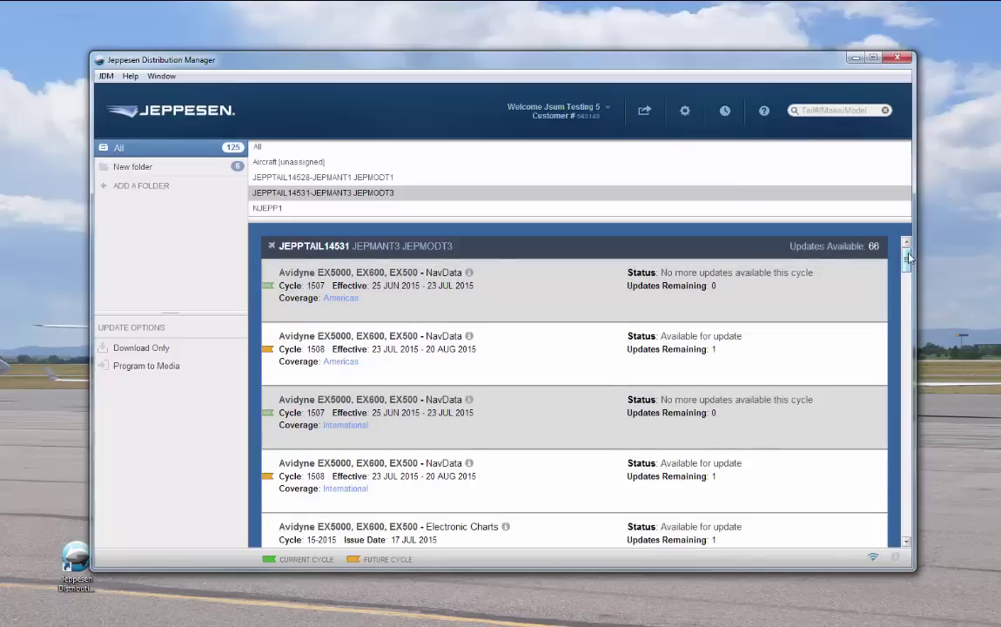
{"action": "left_click", "coordinate": [490, 364]}
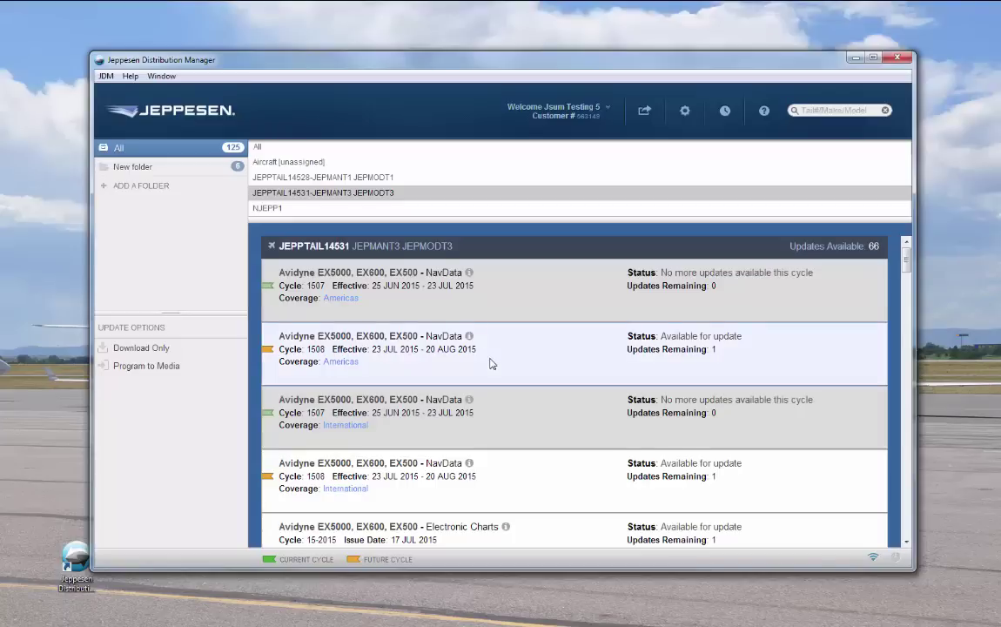
{"action": "left_click_drag", "start_coordinate": [490, 364], "coordinate": [152, 351]}
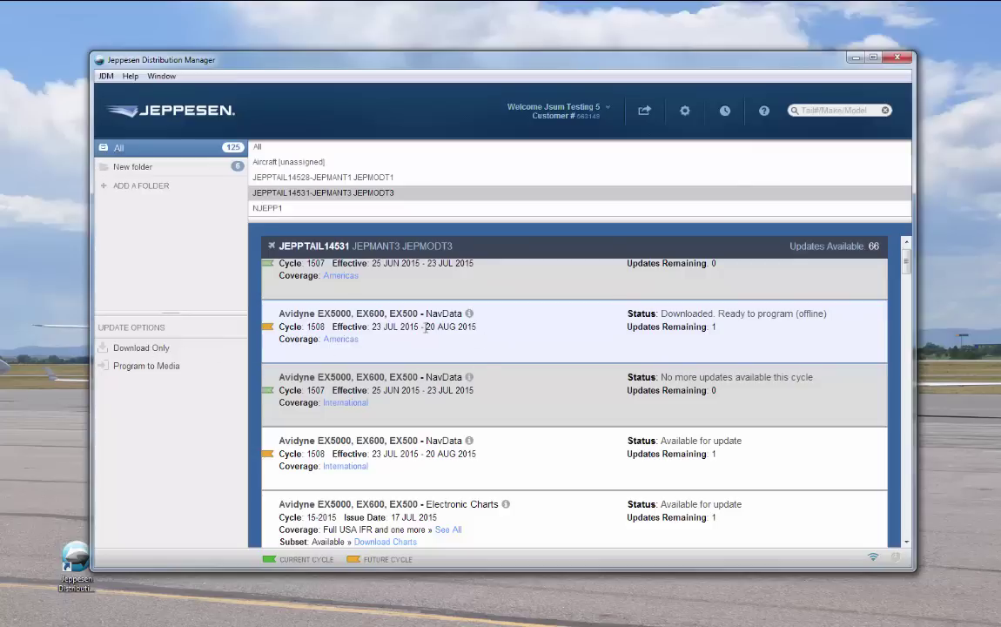
{"action": "left_click_drag", "start_coordinate": [425, 327], "coordinate": [185, 367]}
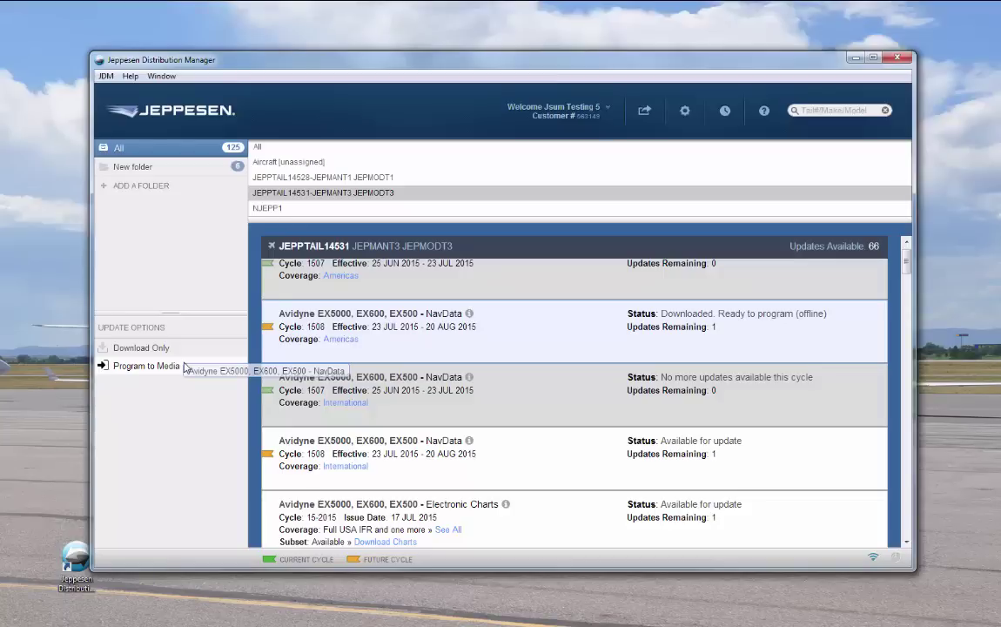
{"action": "left_click_drag", "start_coordinate": [183, 366], "coordinate": [263, 342]}
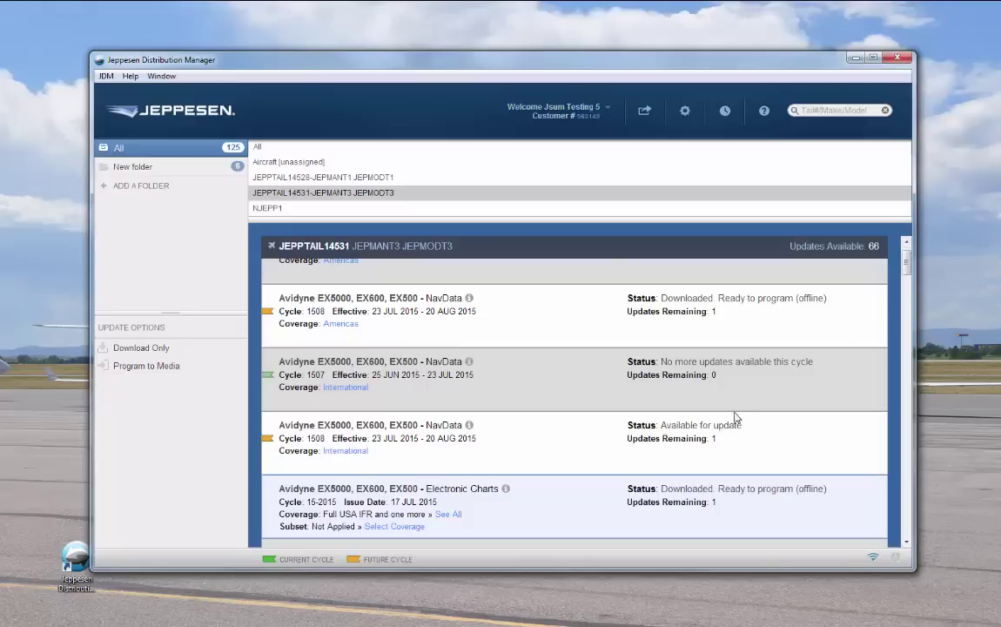
Step: Open coverage selection for the downloaded Avidyne Electronic Charts and fit a smaller selection box over the south-central United States
{"action": "left_click", "coordinate": [409, 528]}
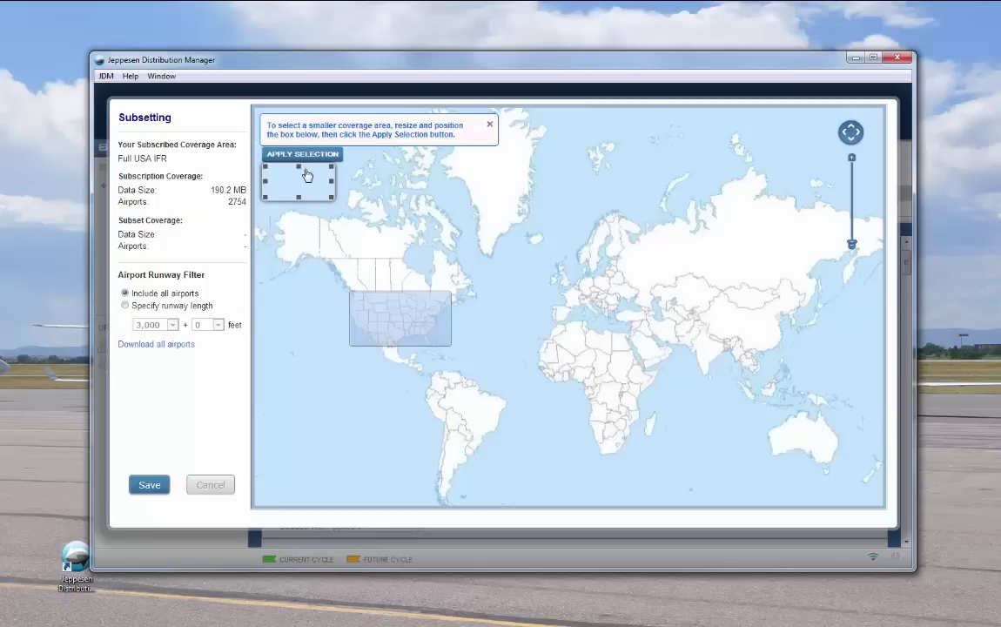
{"action": "left_click_drag", "start_coordinate": [306, 175], "coordinate": [406, 320]}
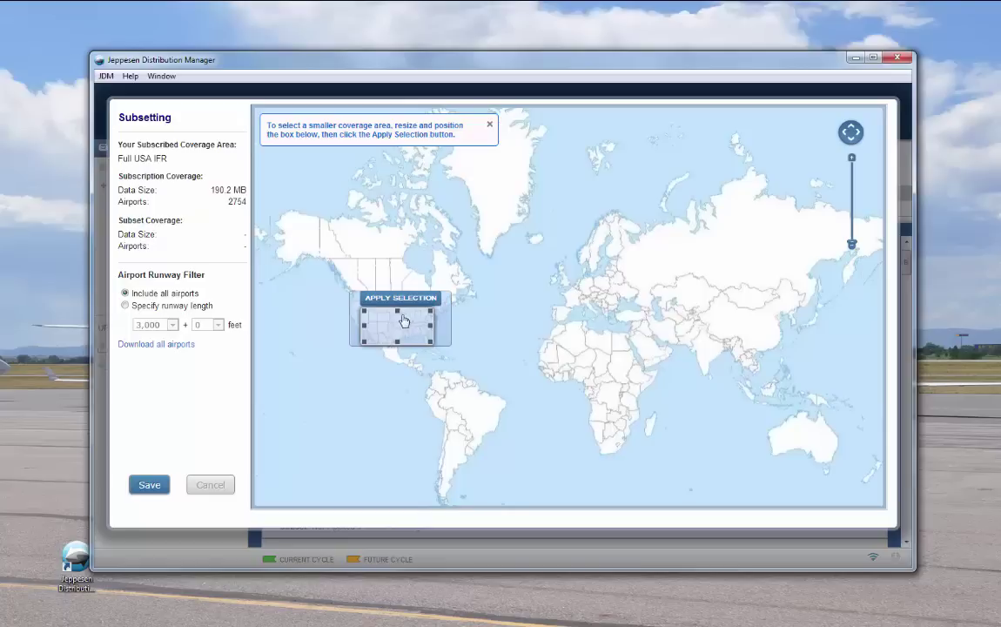
{"action": "left_click_drag", "start_coordinate": [363, 310], "coordinate": [383, 326]}
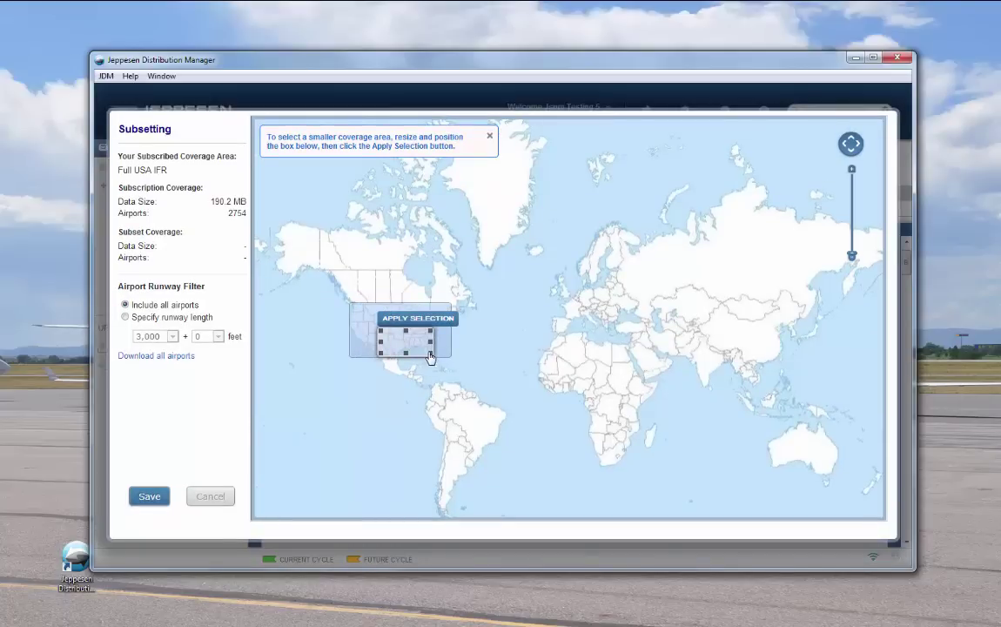
{"action": "left_click_drag", "start_coordinate": [429, 357], "coordinate": [421, 350]}
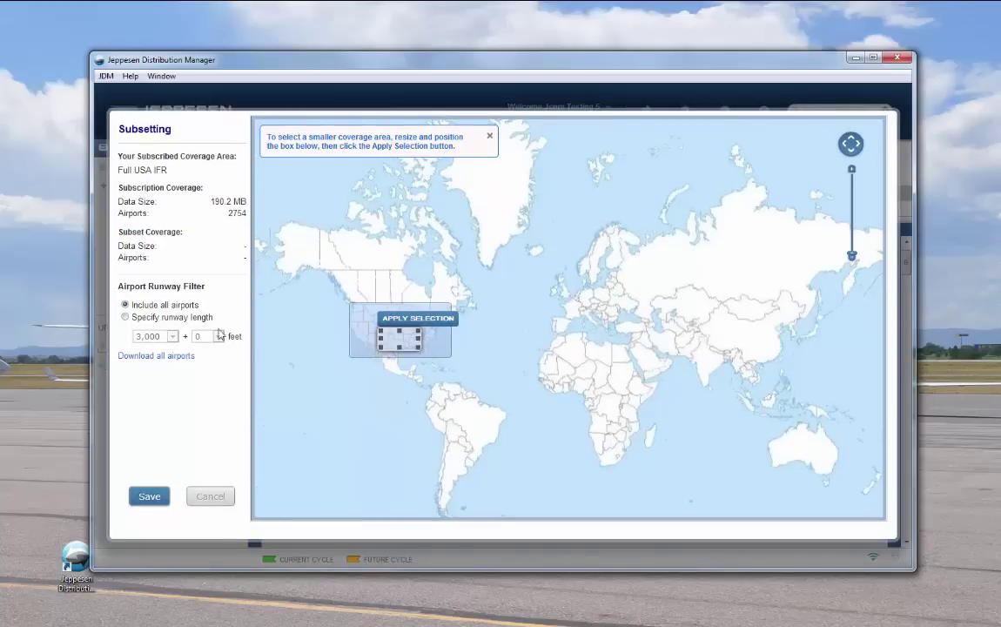
Step: Limit the chart subset to airports with runways of 8,000 feet and greater, and save the subset
{"action": "left_click", "coordinate": [126, 318]}
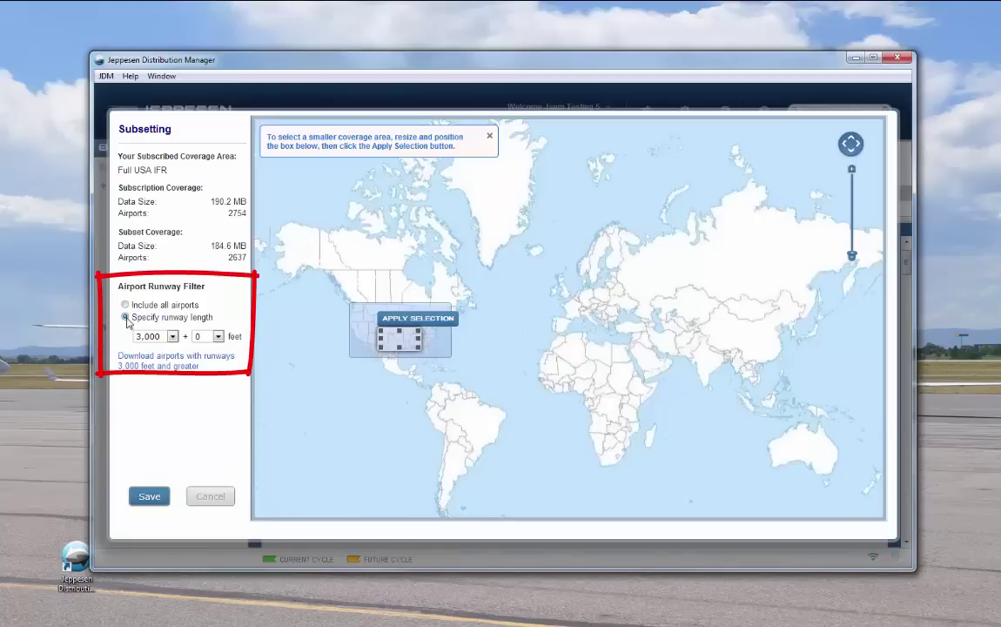
{"action": "left_click", "coordinate": [156, 336]}
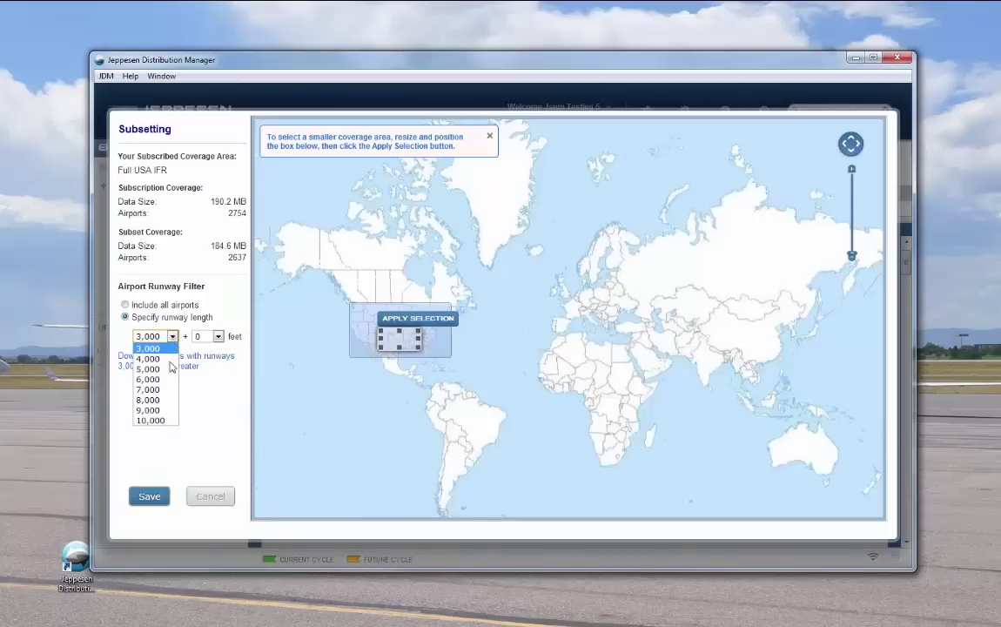
{"action": "left_click", "coordinate": [148, 399]}
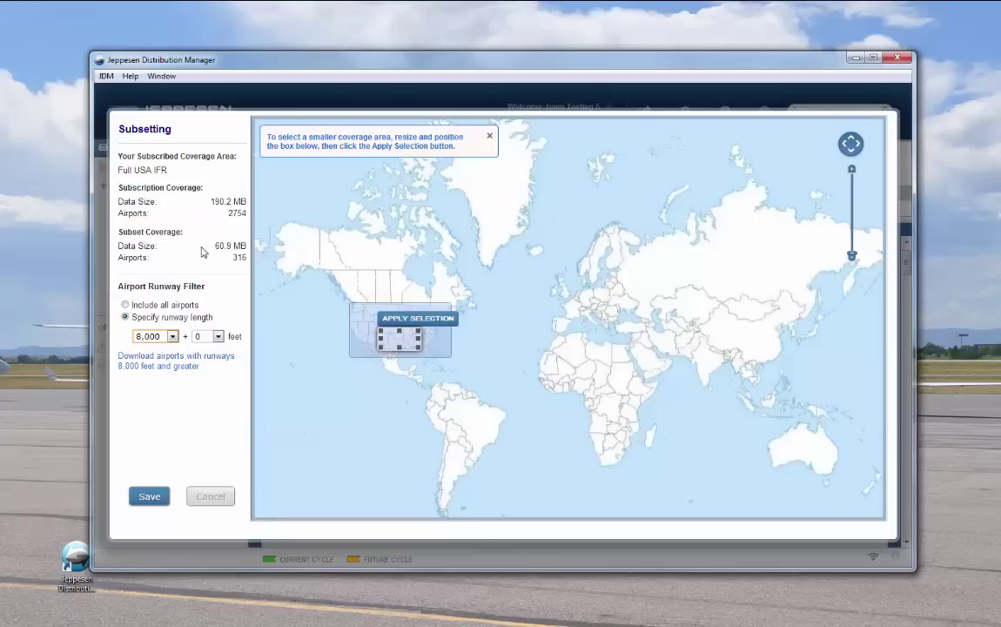
{"action": "left_click", "coordinate": [150, 498]}
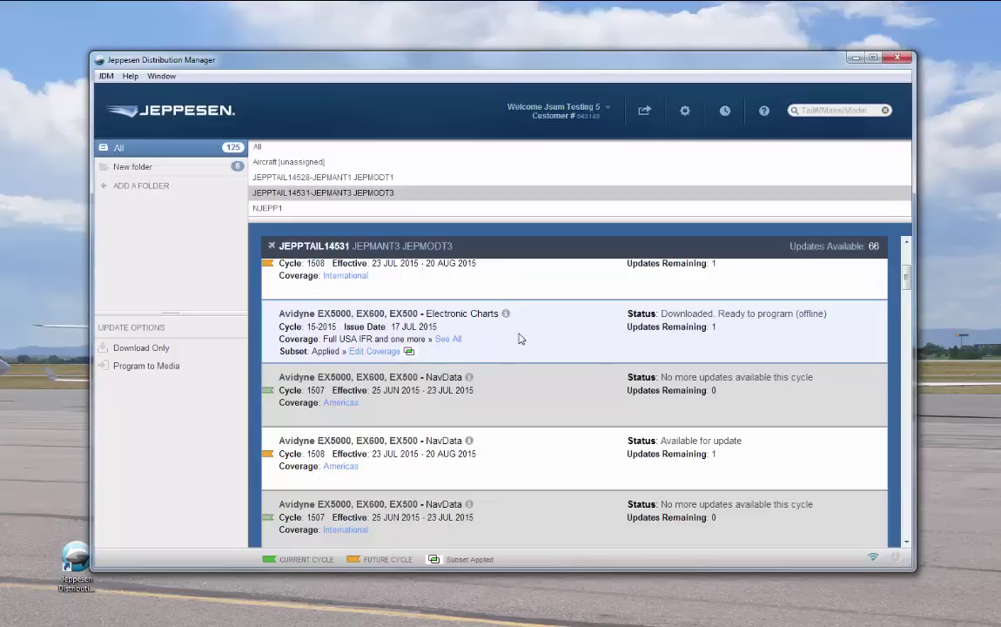
Step: Move the subsetted Avidyne Electronic Charts service onto Program to Media and back without programming it
{"action": "left_click_drag", "start_coordinate": [519, 339], "coordinate": [188, 374]}
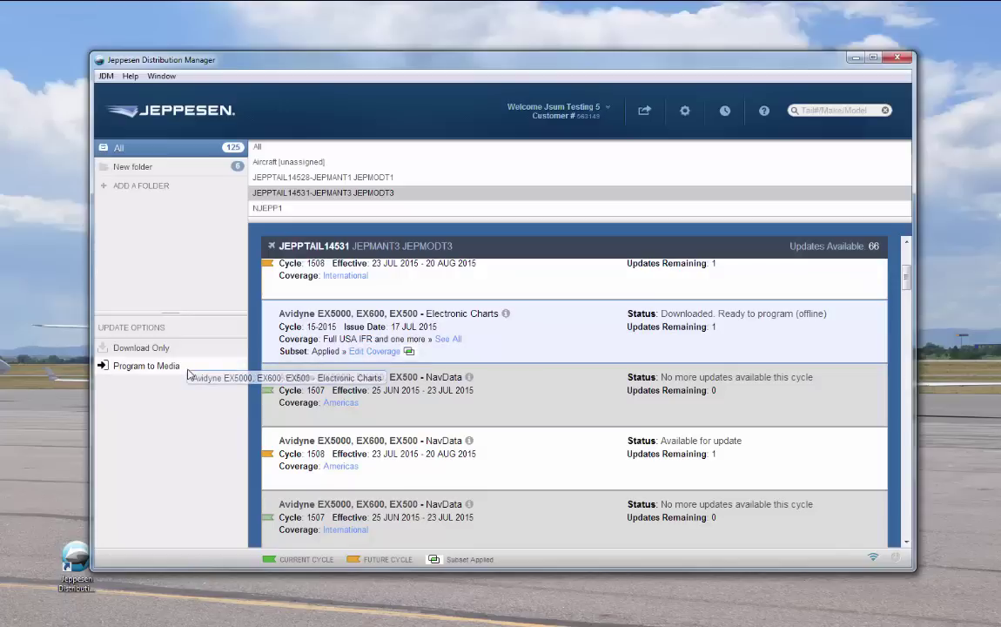
{"action": "left_click_drag", "start_coordinate": [188, 374], "coordinate": [267, 350]}
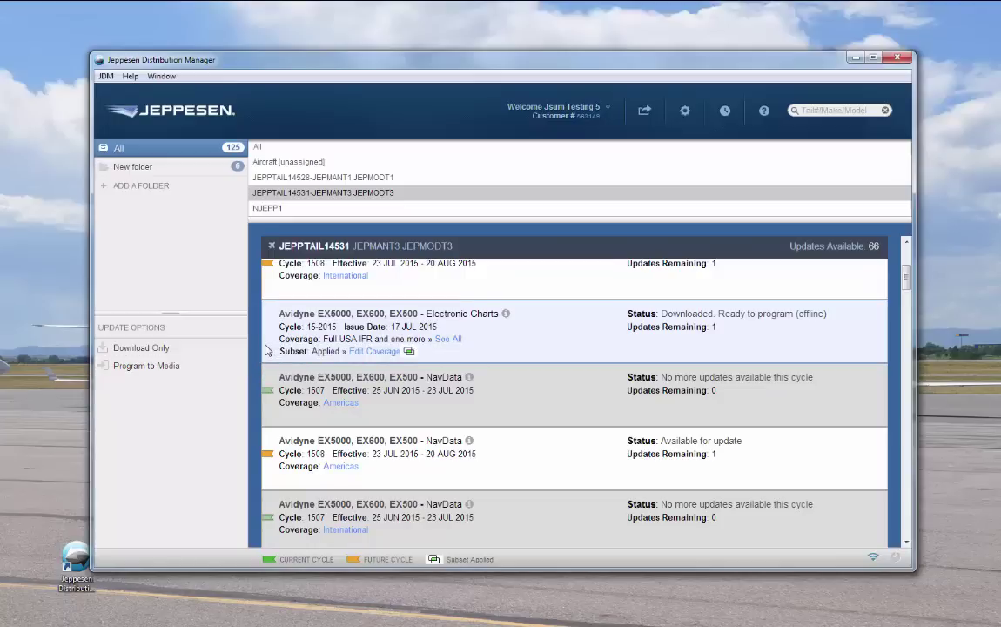